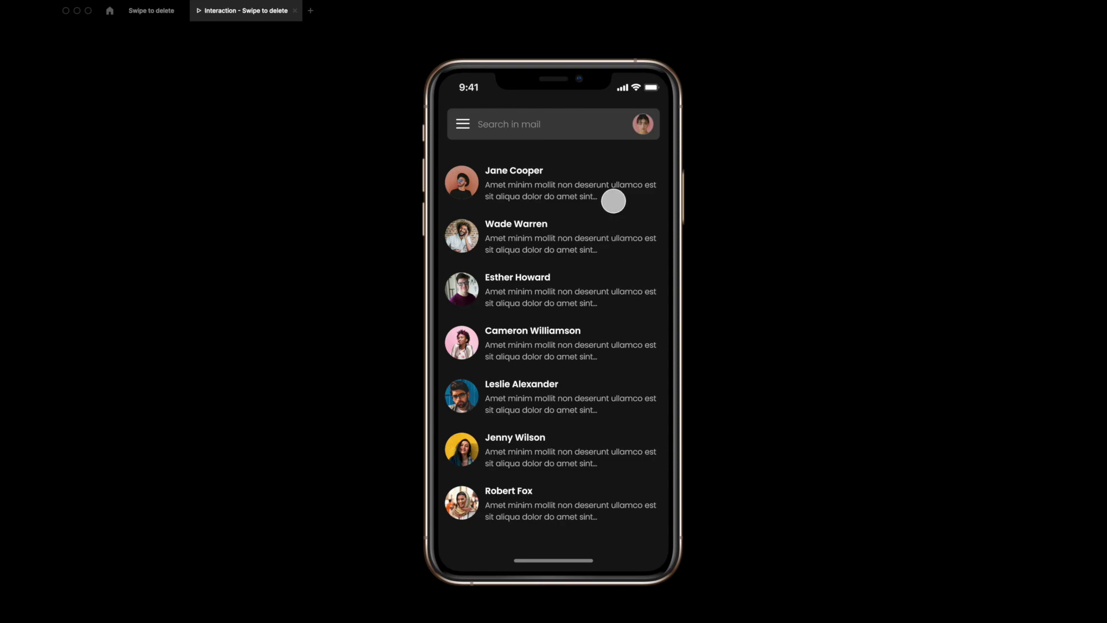
Swipe the first three mail rows left and trash the third row with its delete button
drag(613, 195, 495, 196)
drag(580, 241, 490, 242)
drag(558, 284, 449, 289)
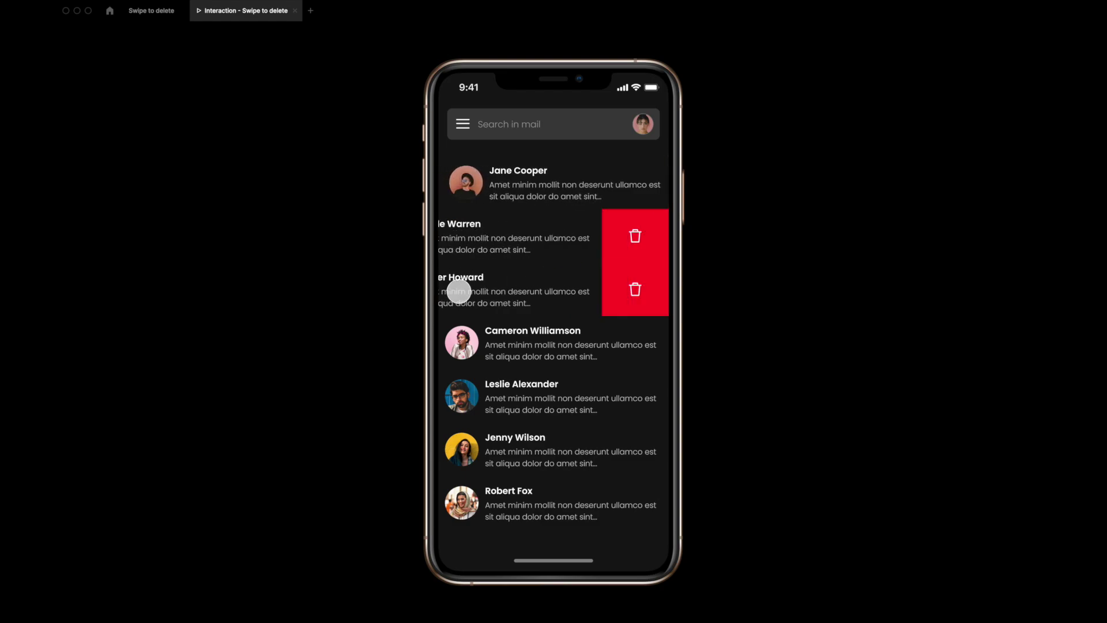
click(652, 283)
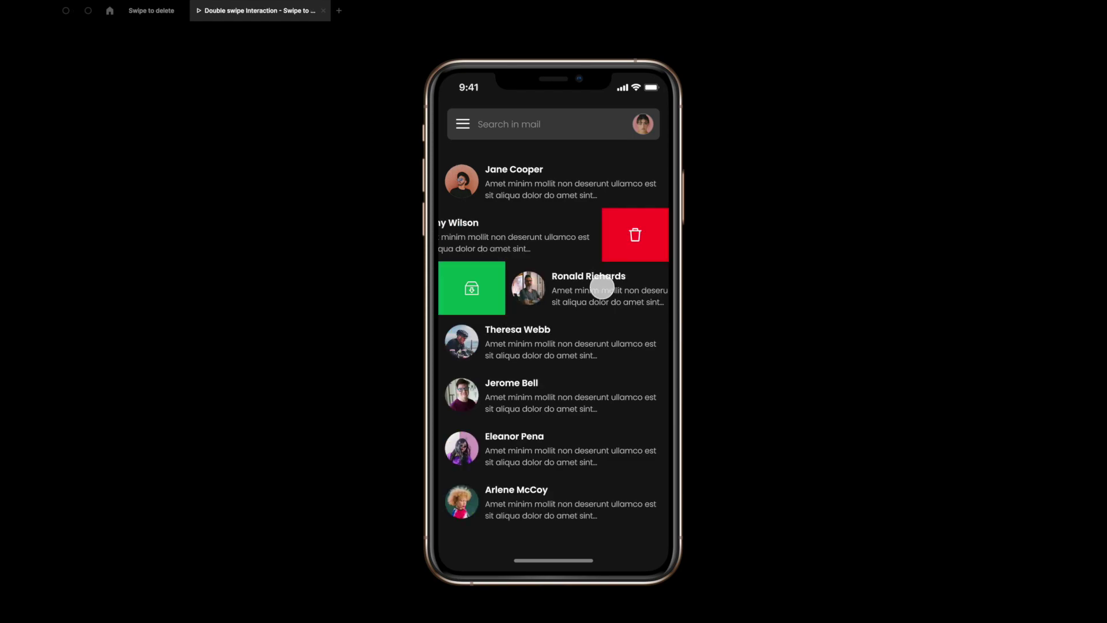
Test left and right swipes on several rows to reveal their delete and archive actions
drag(598, 359, 465, 358)
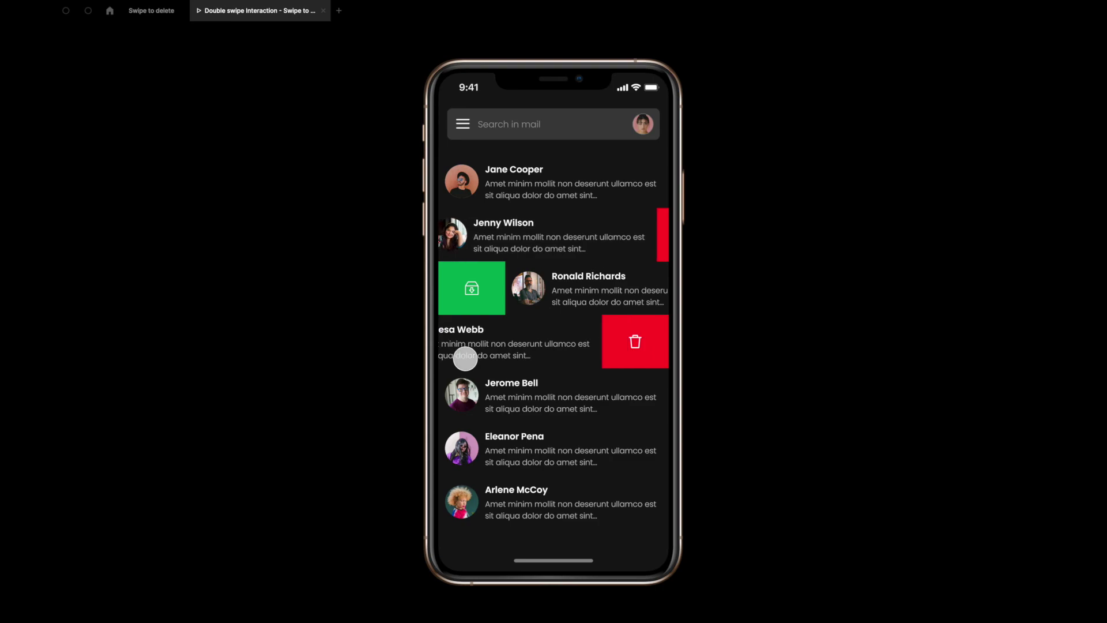
drag(484, 396, 588, 396)
drag(590, 443, 472, 447)
drag(461, 500, 667, 455)
drag(455, 452, 655, 455)
Swipe the third row back and forth, then archive it
drag(548, 289, 405, 290)
drag(551, 292, 390, 294)
drag(561, 298, 638, 290)
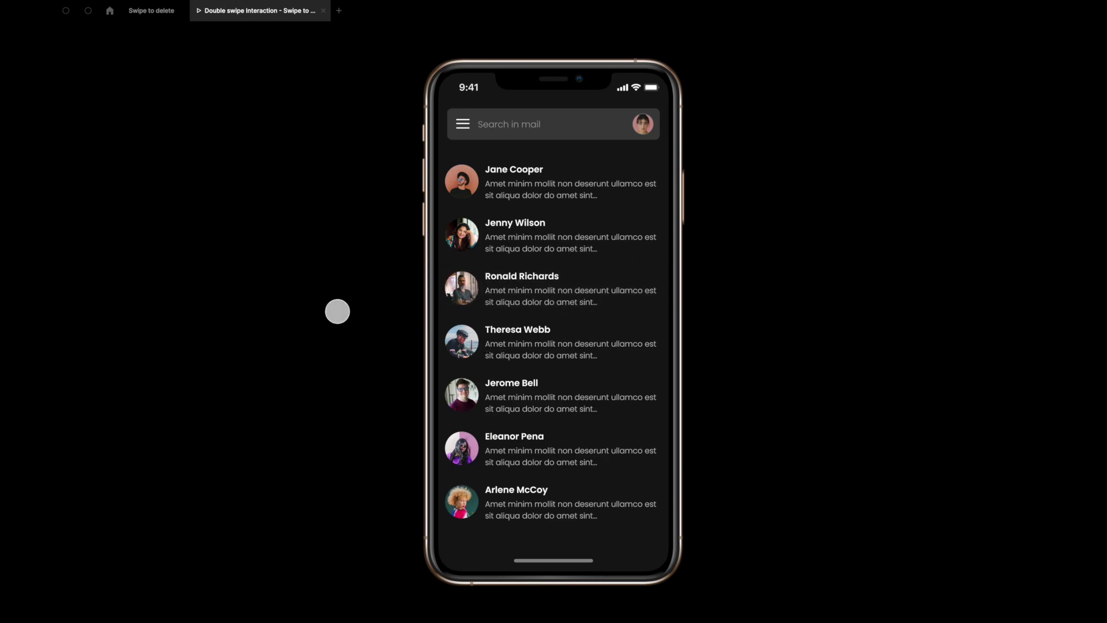
drag(524, 301, 483, 296)
drag(576, 294, 647, 292)
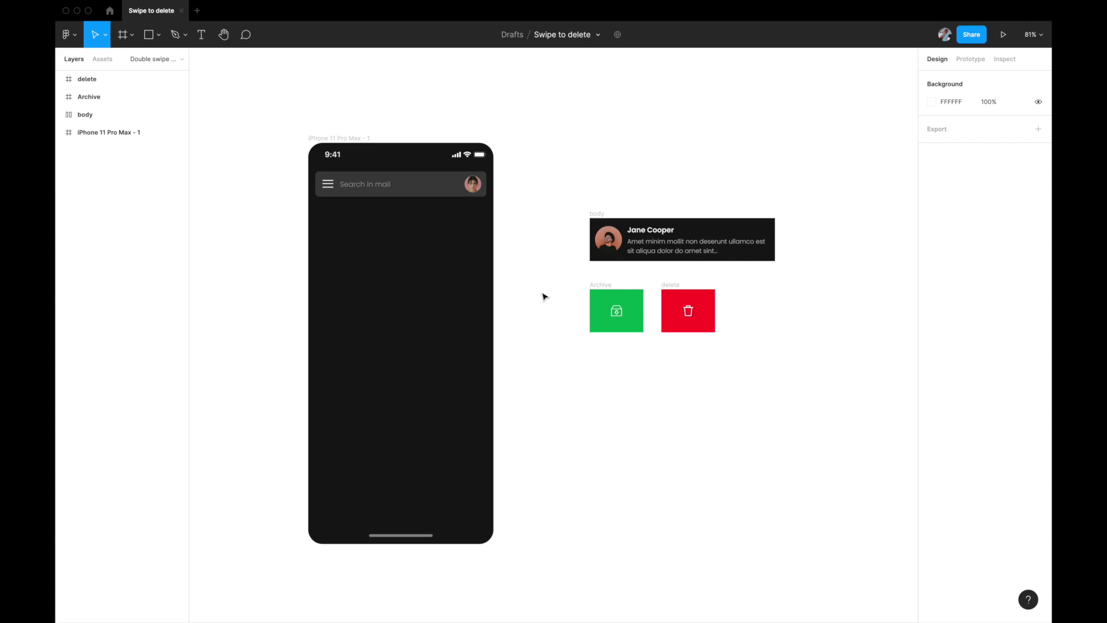
scroll(542, 297, up, 3)
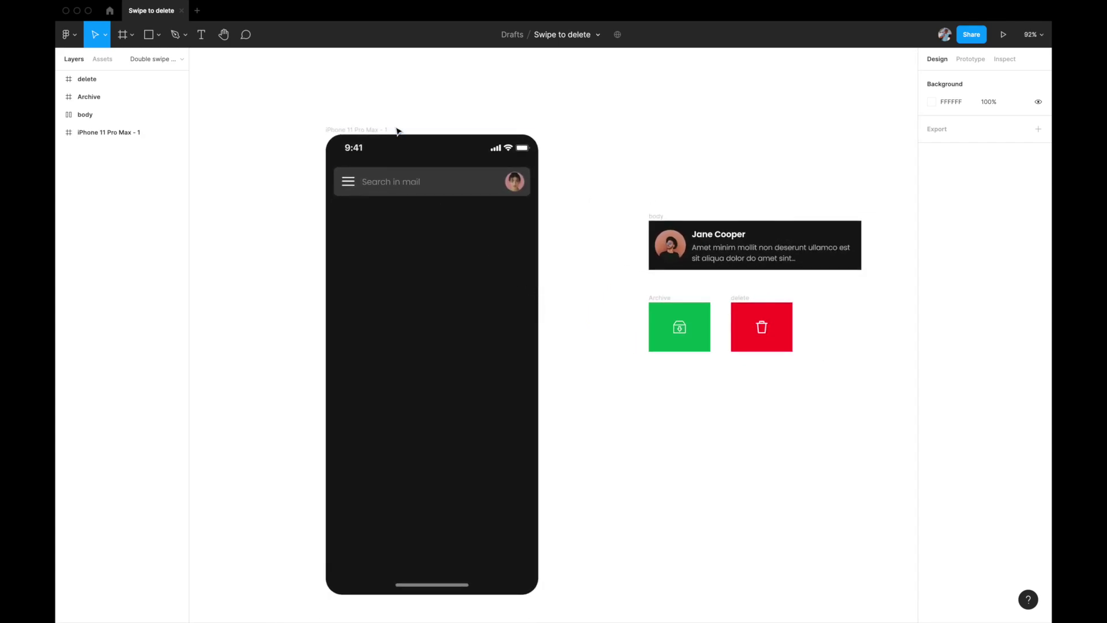
click(379, 138)
click(378, 130)
scroll(432, 153, right, 5)
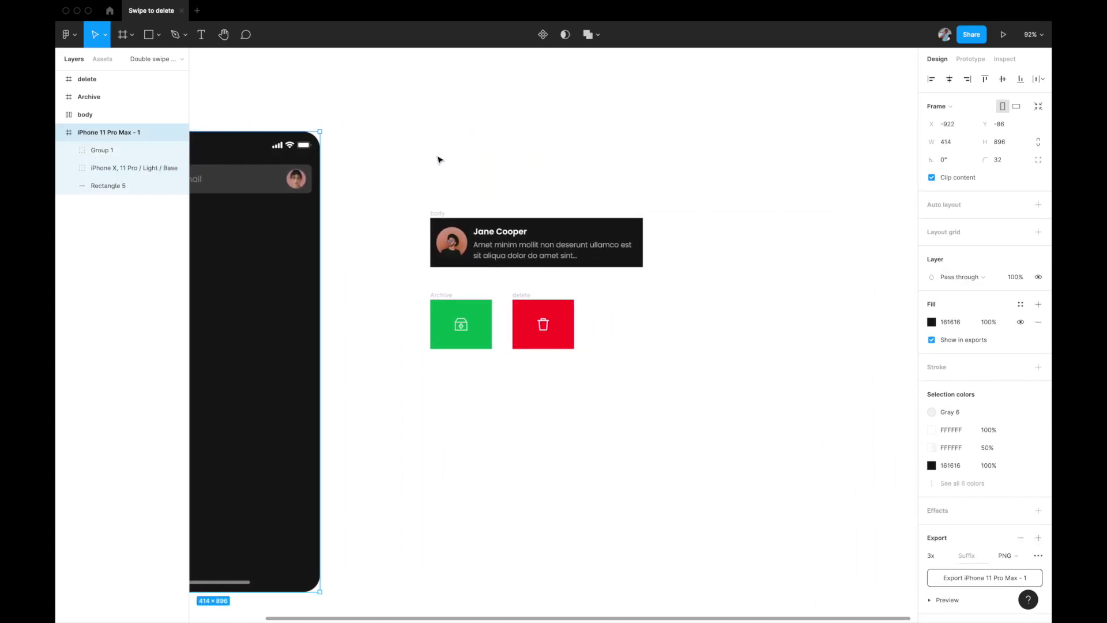
scroll(449, 181, up, 3)
click(433, 226)
scroll(458, 245, up, 5)
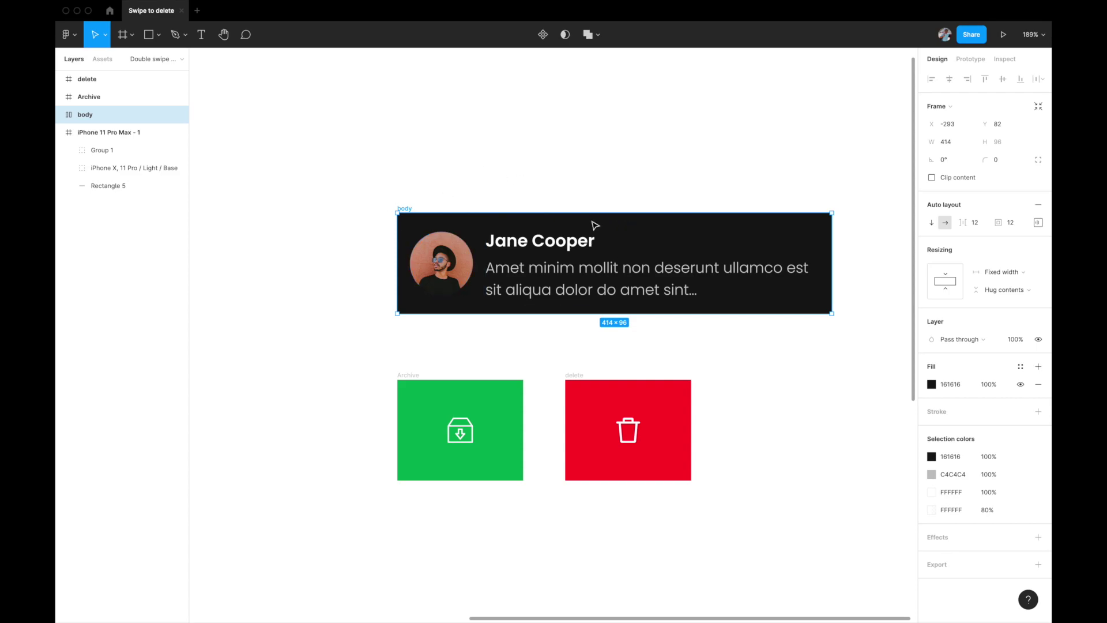
scroll(593, 227, down, 2)
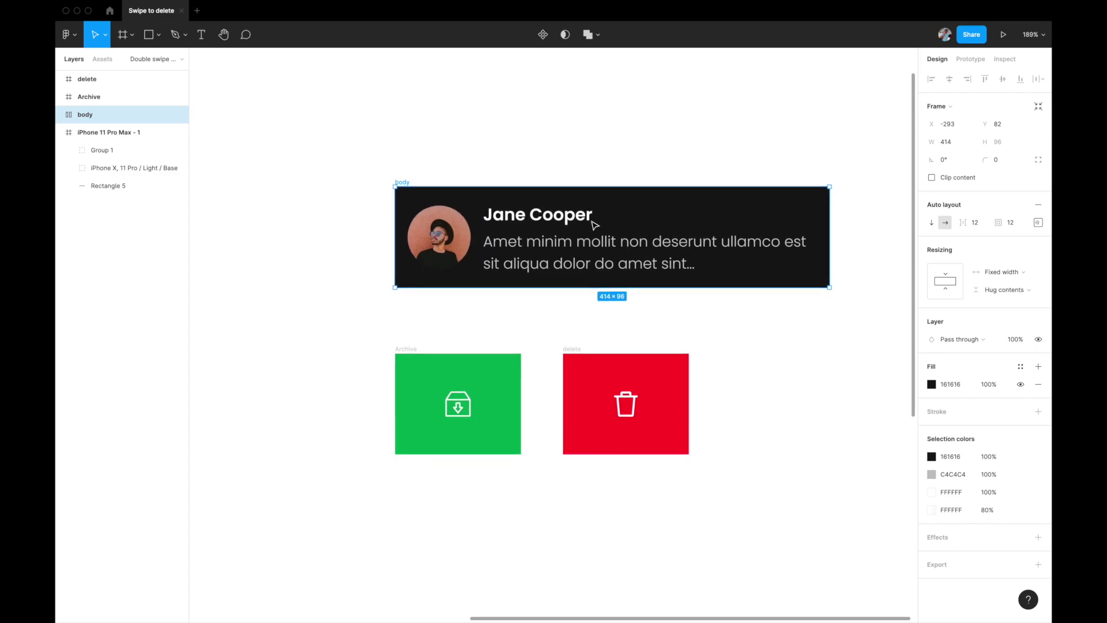
scroll(580, 350, up, 2)
click(577, 351)
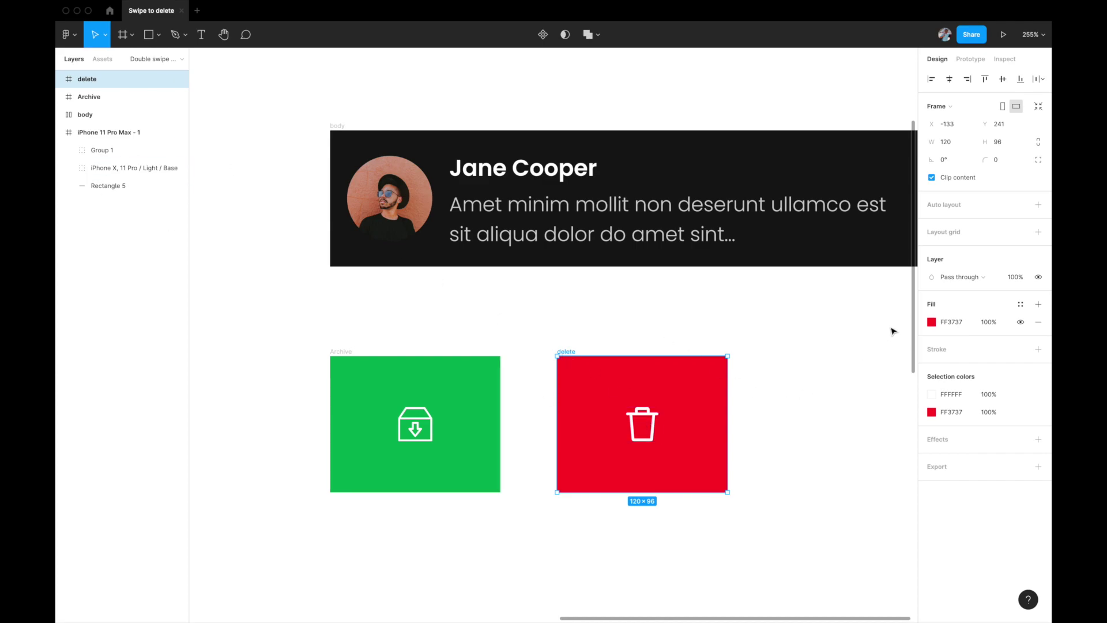
click(59, 79)
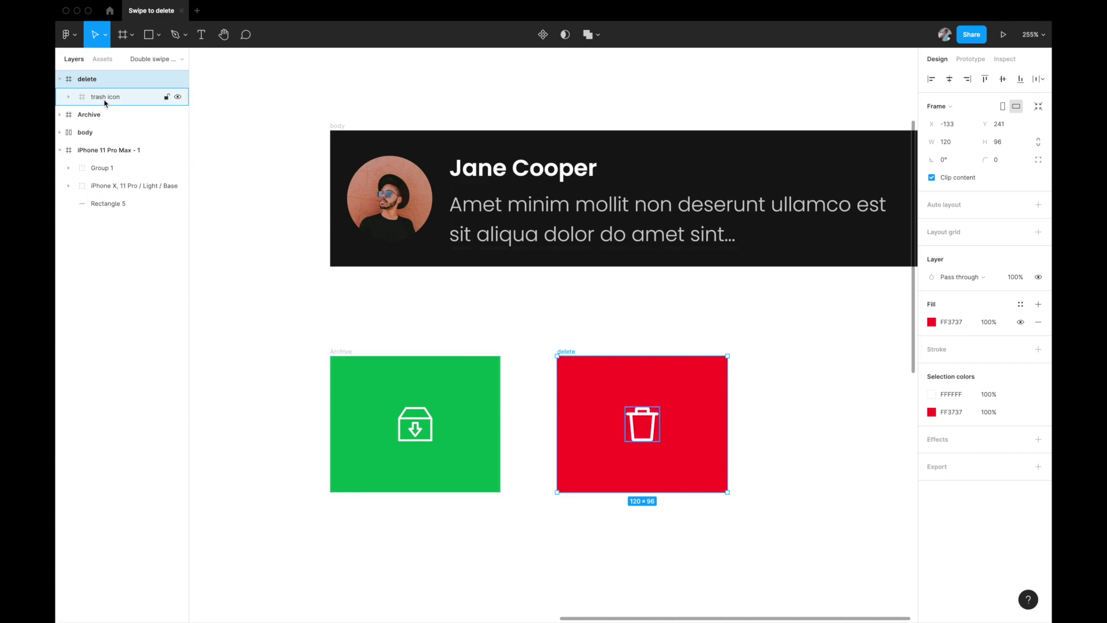
scroll(673, 427, left, 1)
scroll(673, 428, left, 3)
click(393, 344)
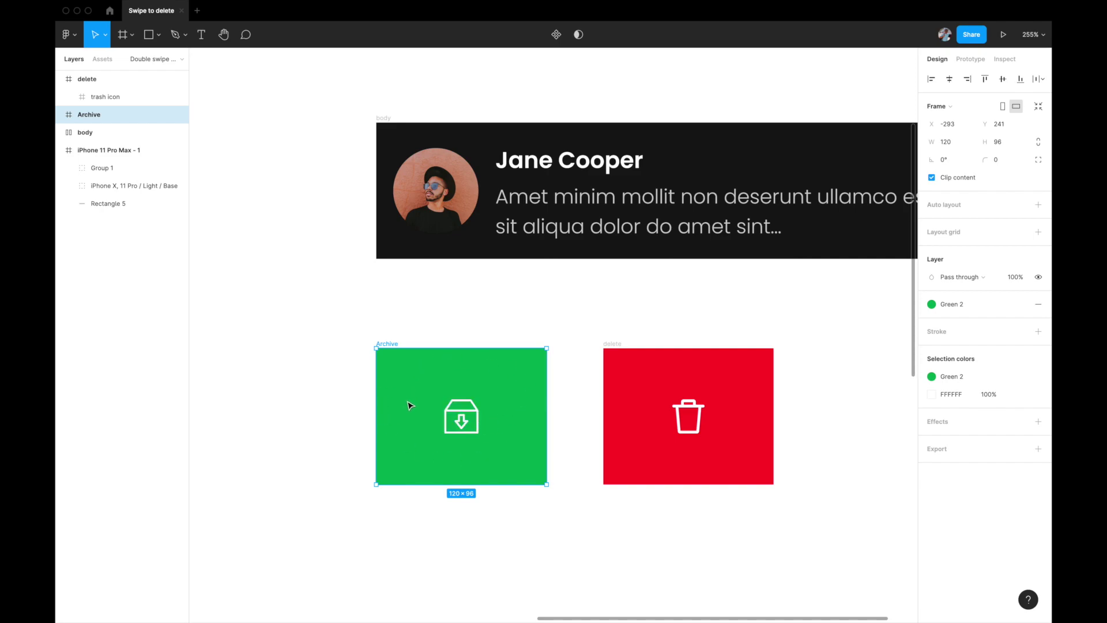
scroll(437, 361, down, 5)
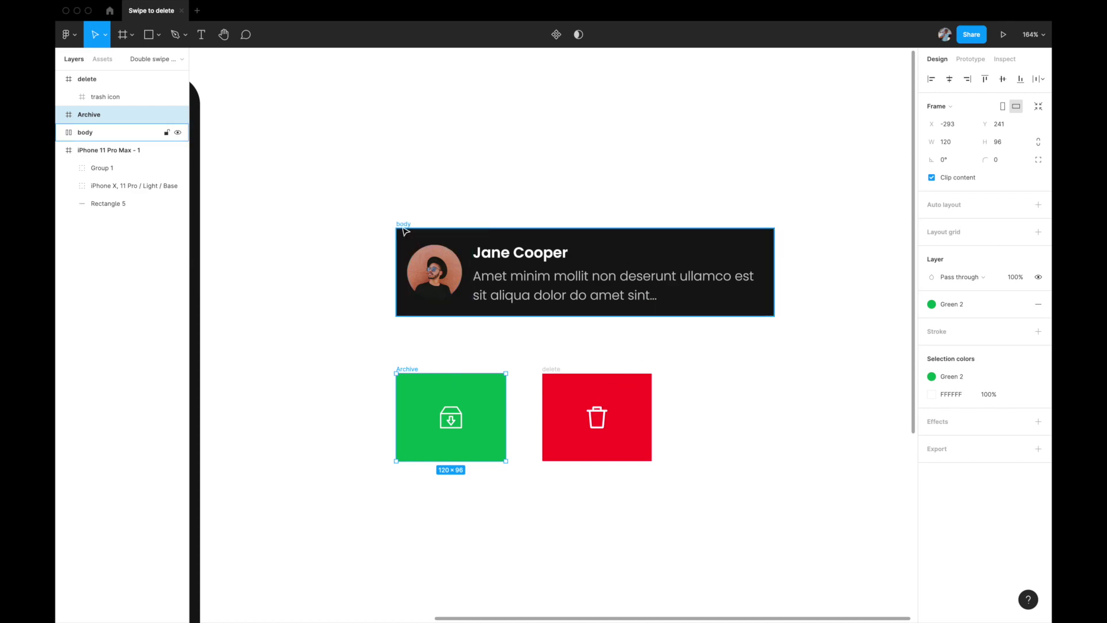
click(436, 227)
scroll(437, 227, up, 5)
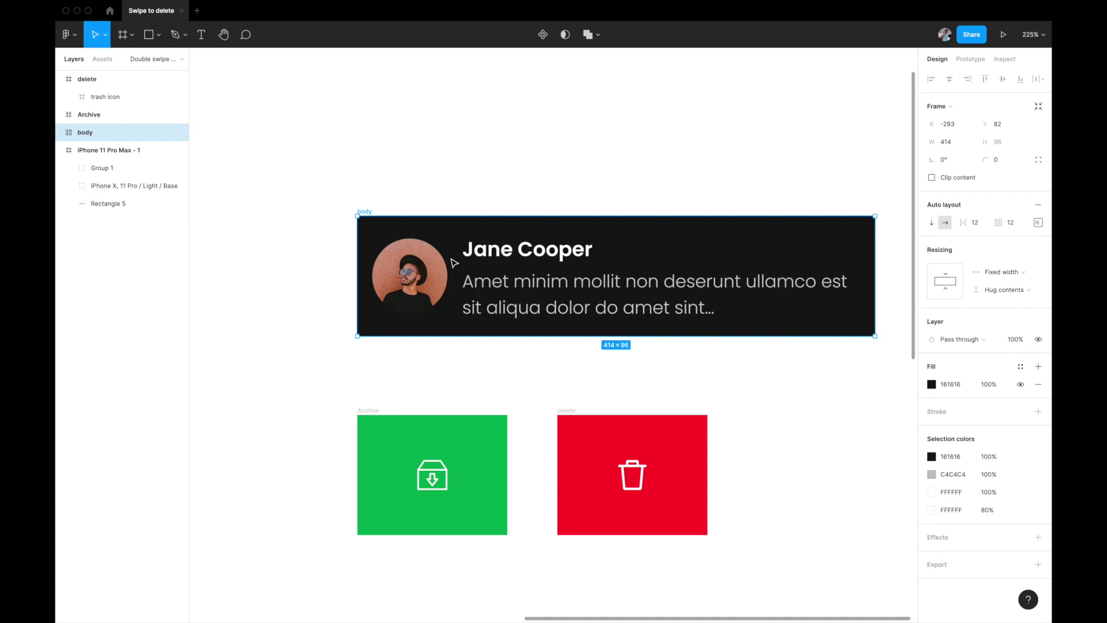
Wrap the body card in a new frame and rename it 'Main component'
key(ctrl+alt+g)
click(59, 150)
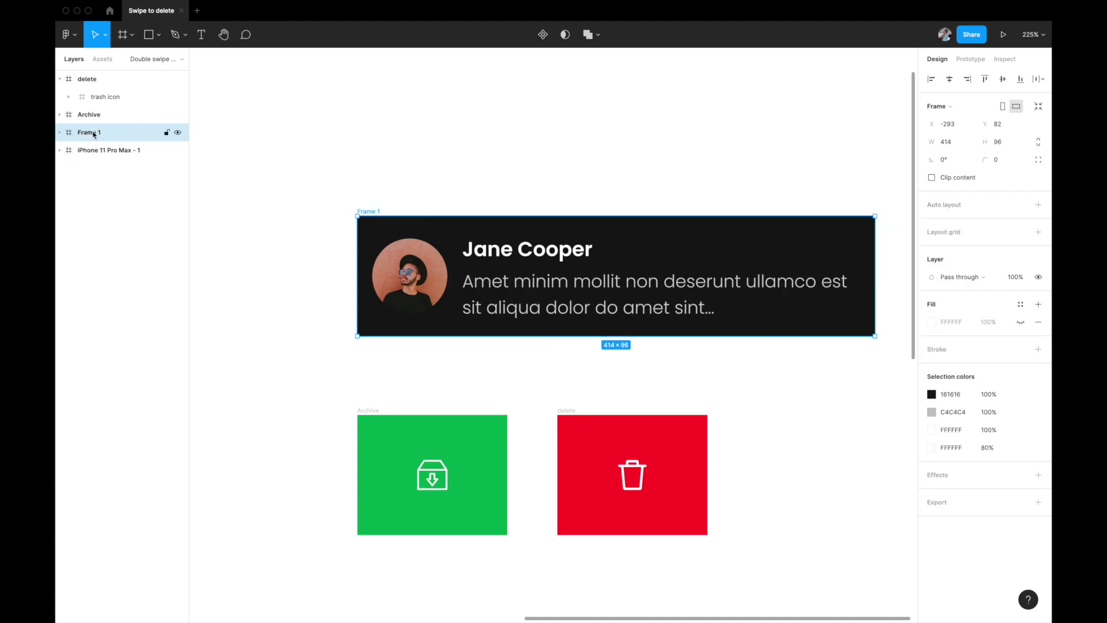
click(60, 133)
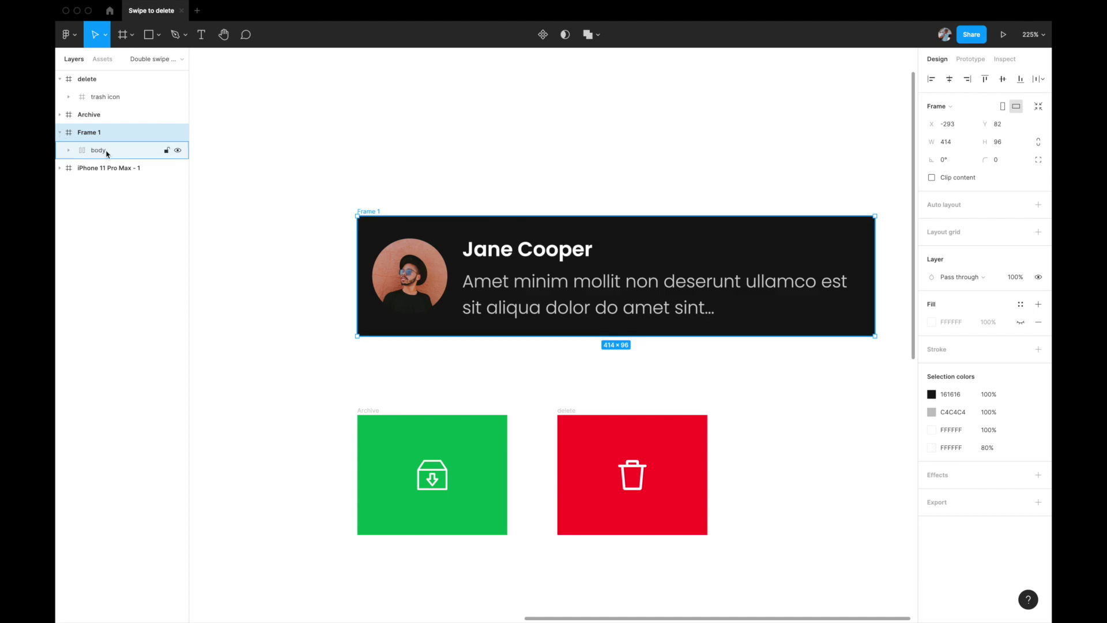
double_click(92, 133)
text(Main component)
key(Return)
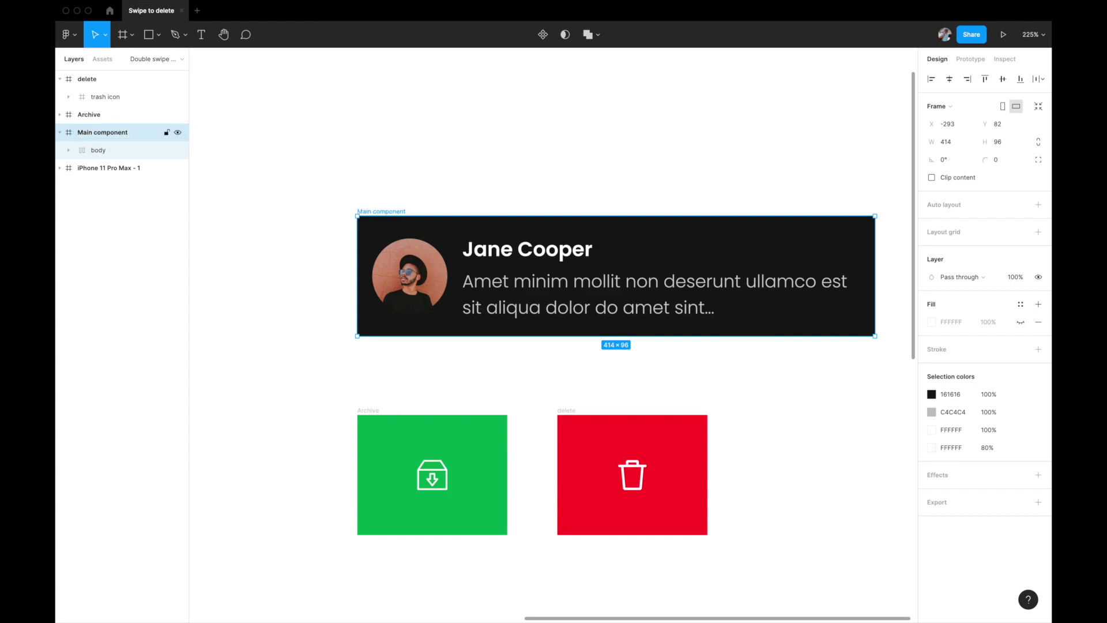
Select the Archive and delete tiles together and cut them from the canvas
scroll(414, 166, down, 2)
click(381, 355)
click(361, 376)
shift+click(564, 379)
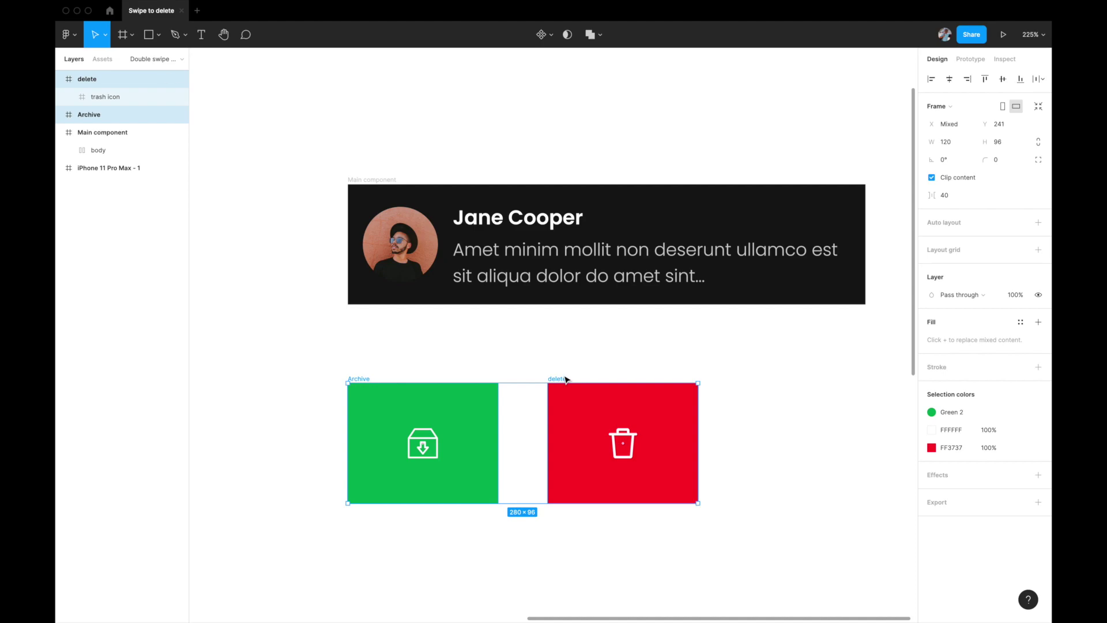
key(Delete)
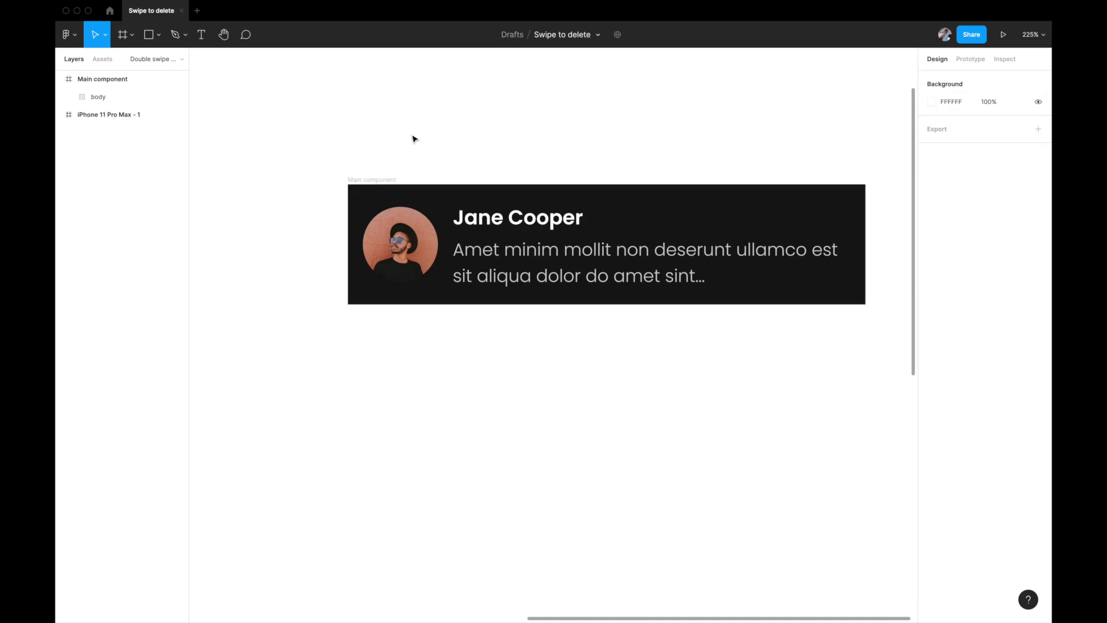
Paste the Archive and delete tiles inside the Main component frame
click(379, 181)
click(379, 182)
scroll(402, 237, up, 5)
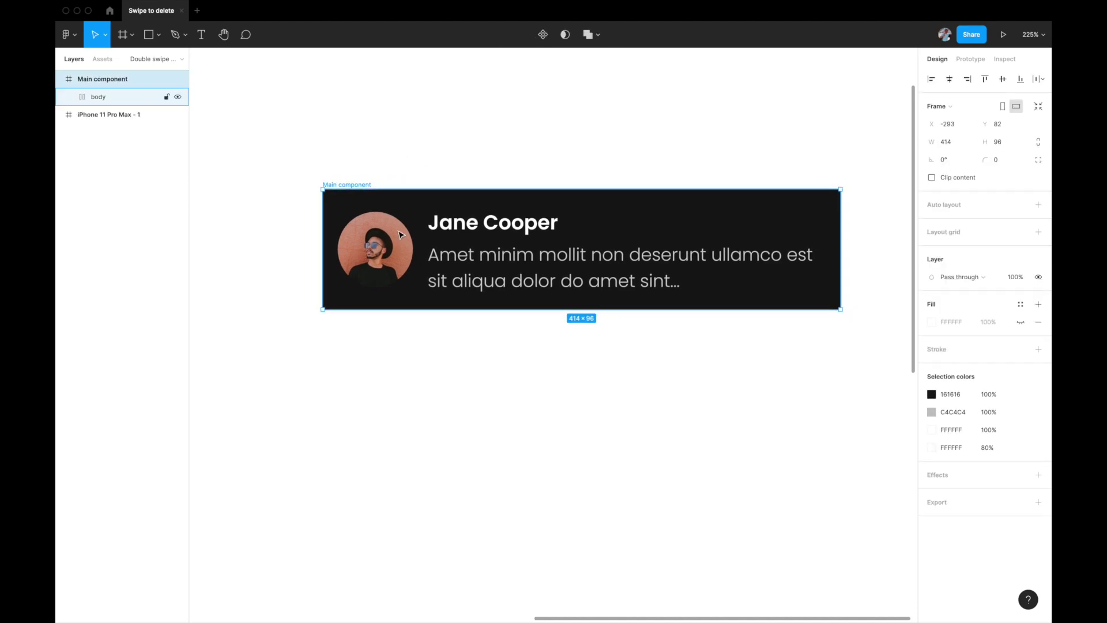
key(ctrl+v)
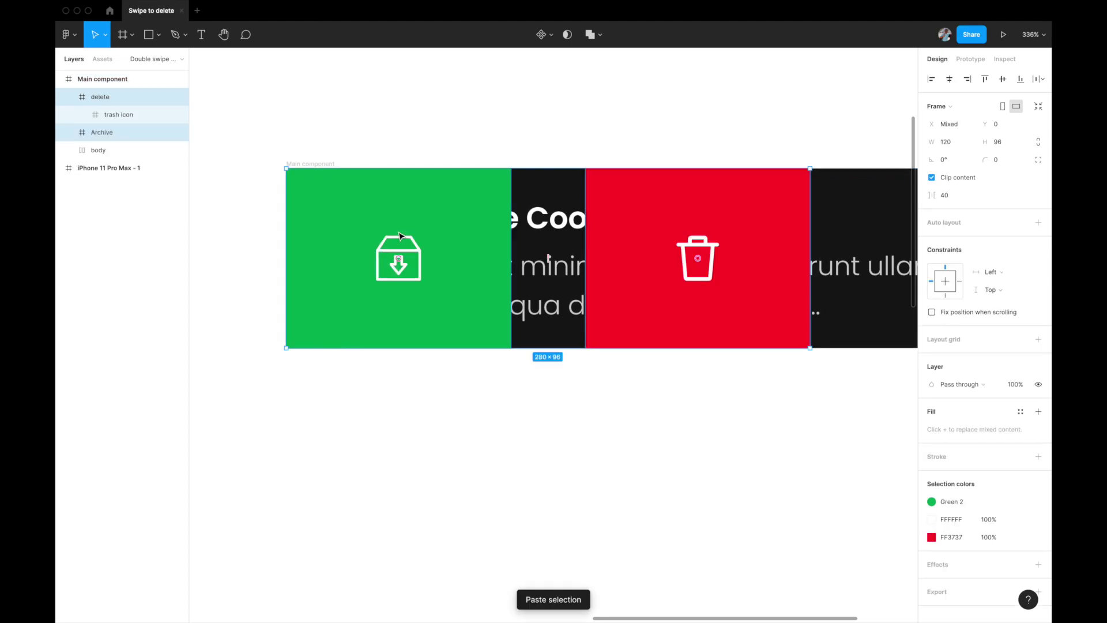
scroll(447, 328, down, 3)
Align the delete tile to Main component's right edge, leaving Archive on the left
click(457, 400)
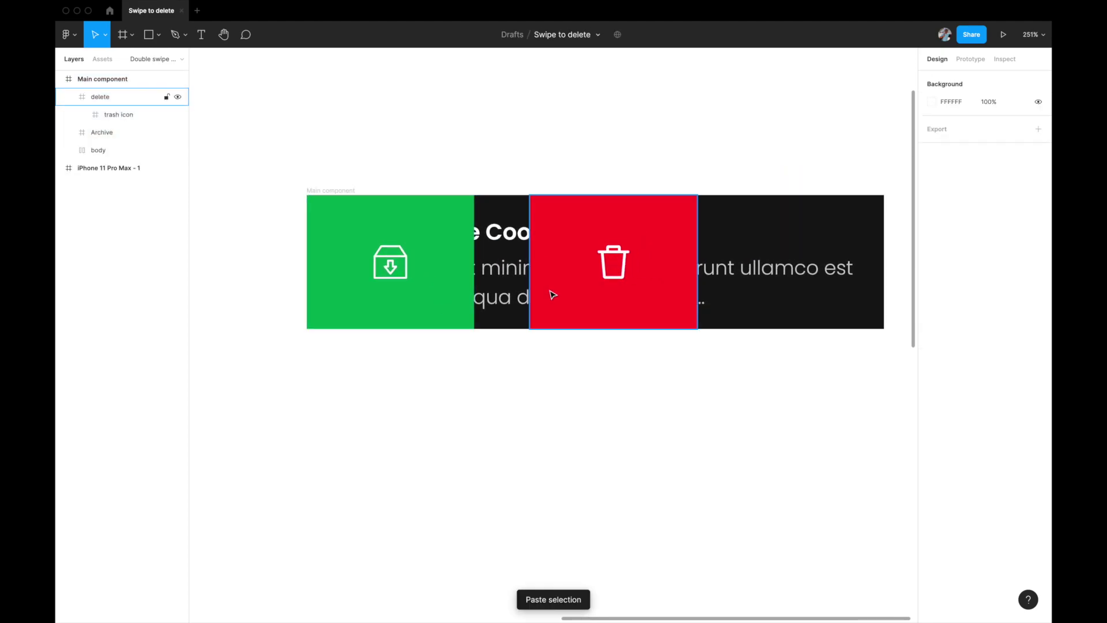
click(583, 257)
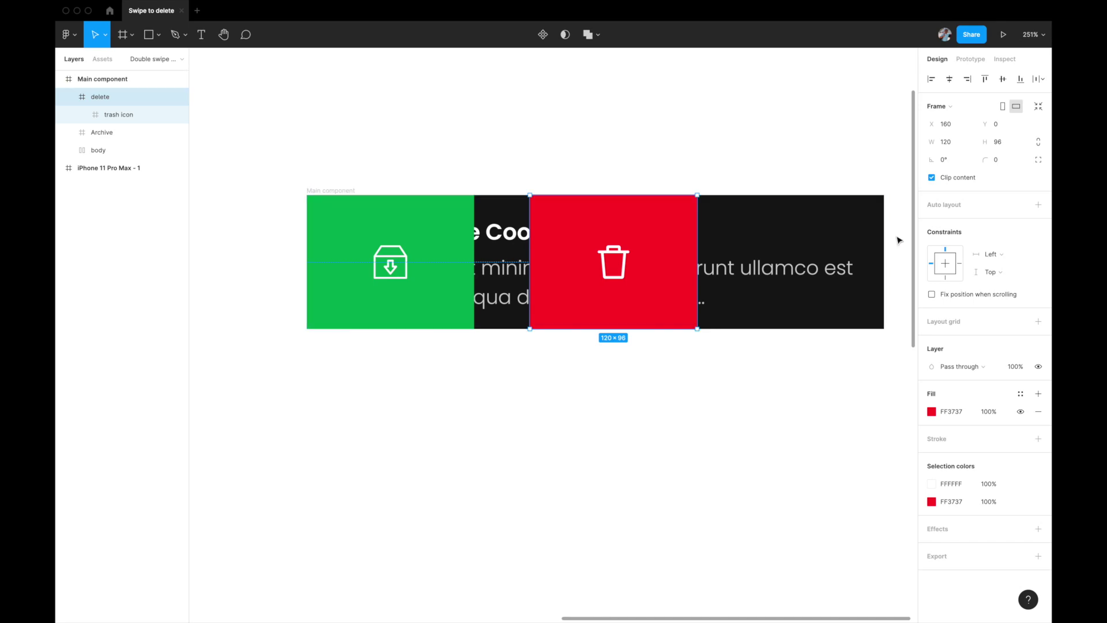
click(966, 79)
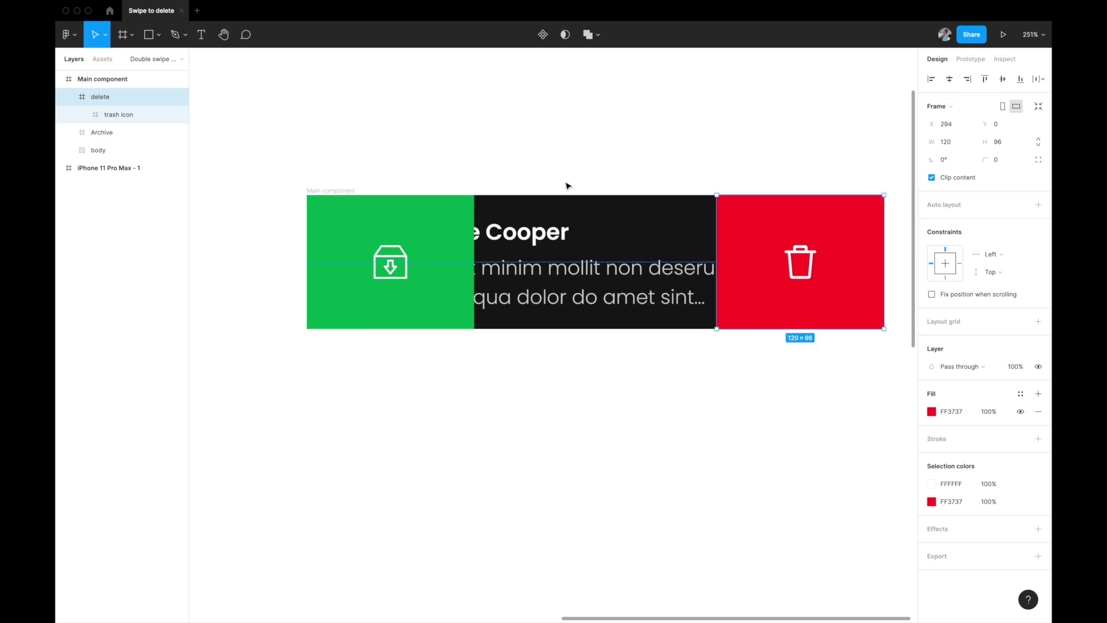
click(437, 248)
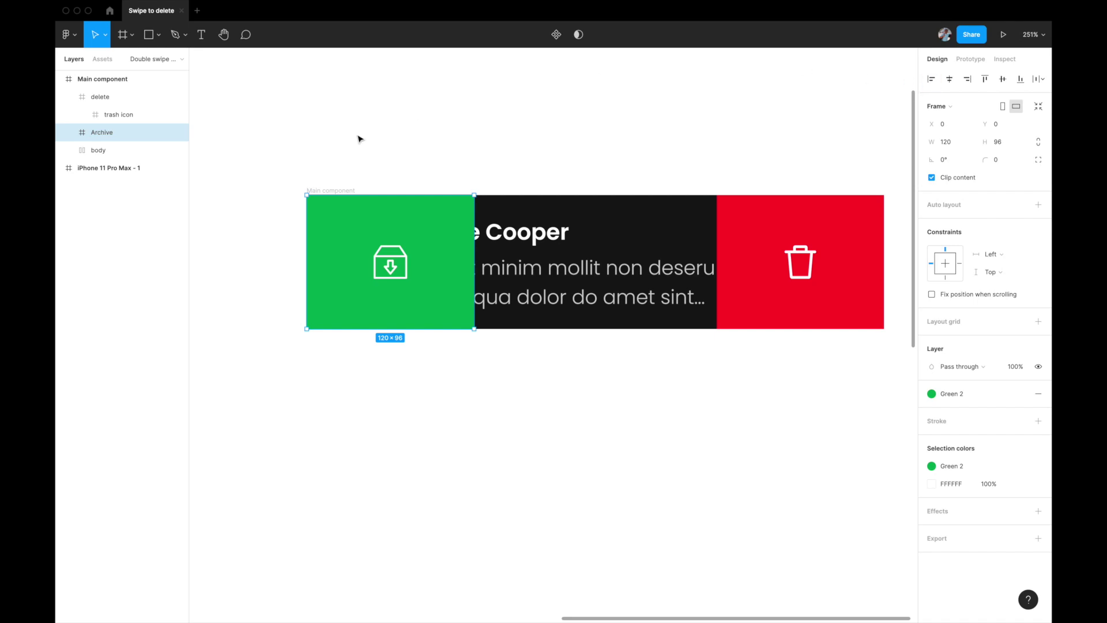
Bring the body card to the front so it covers both tiles
click(67, 99)
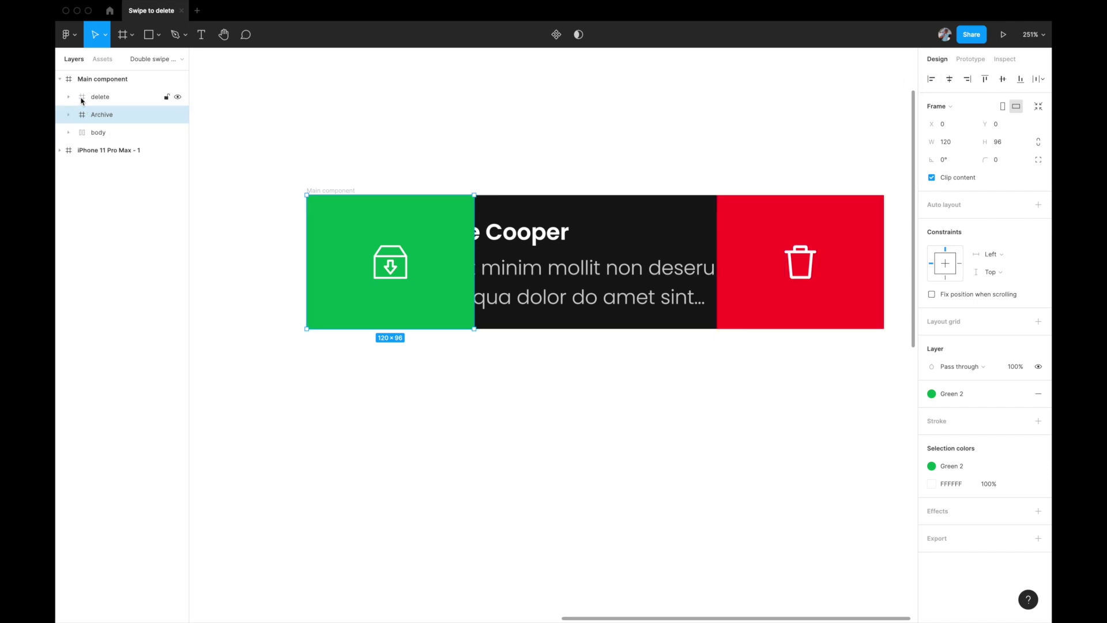
click(111, 132)
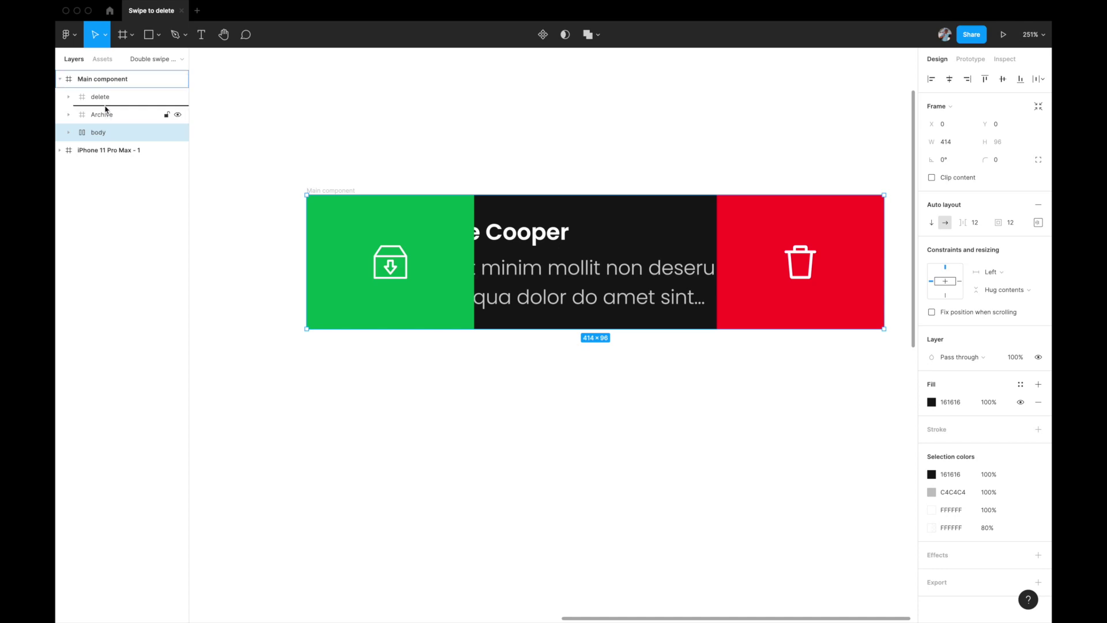
key(super+alt+bracketright)
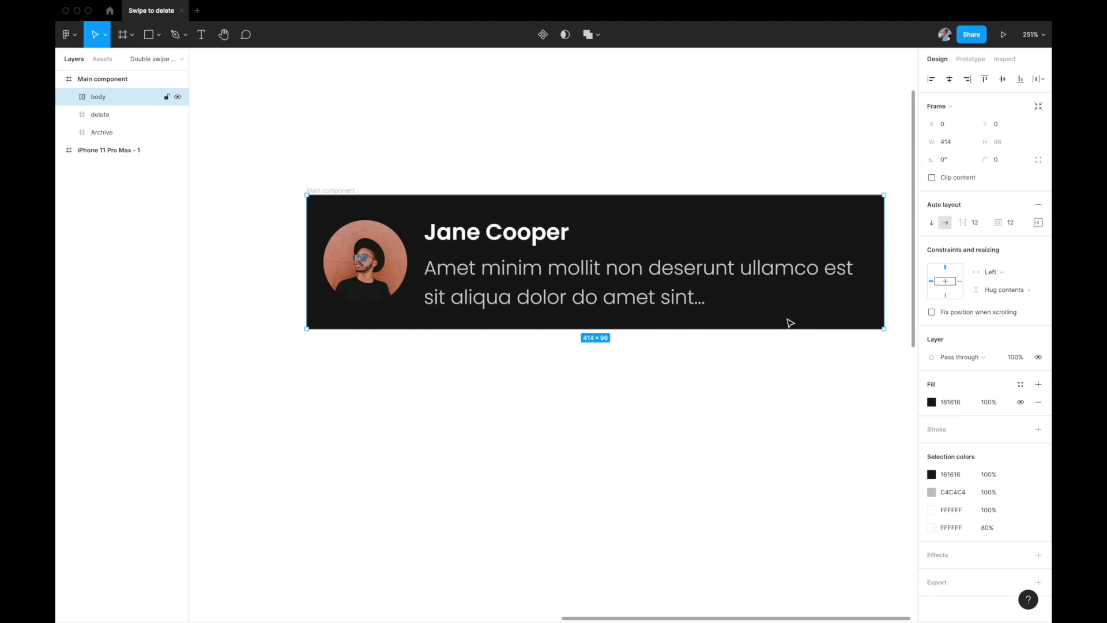
click(177, 98)
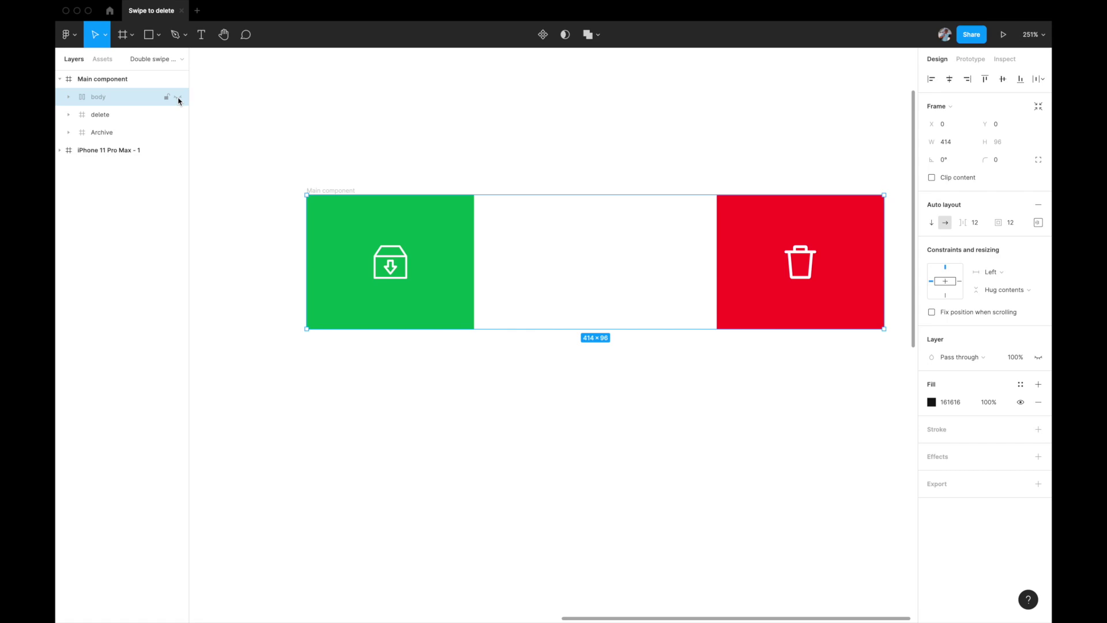
click(178, 98)
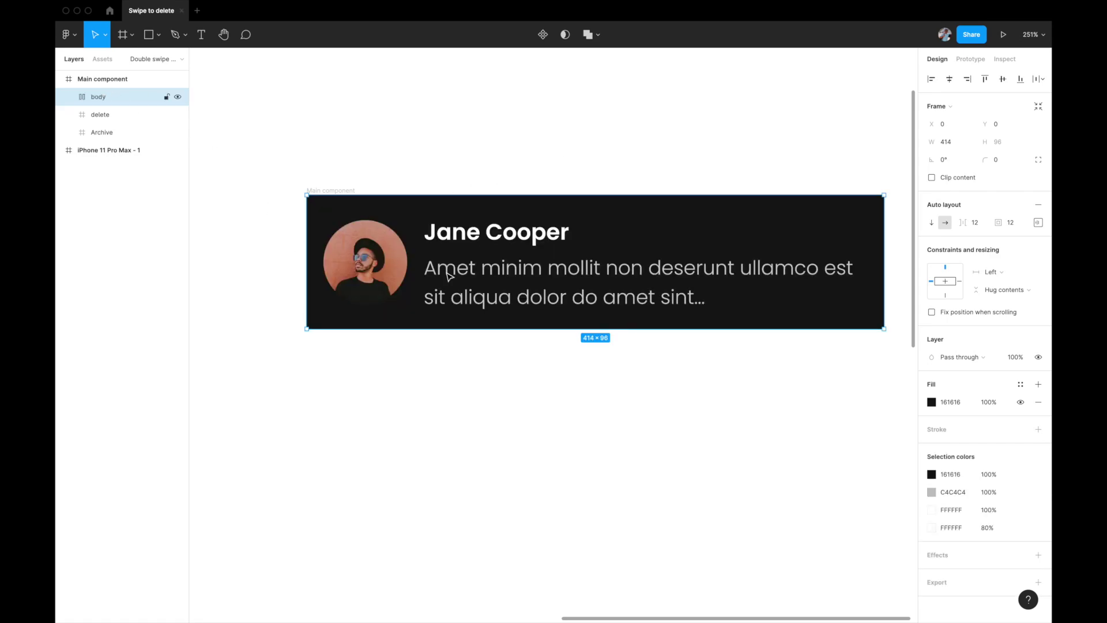
scroll(449, 276, down, 3)
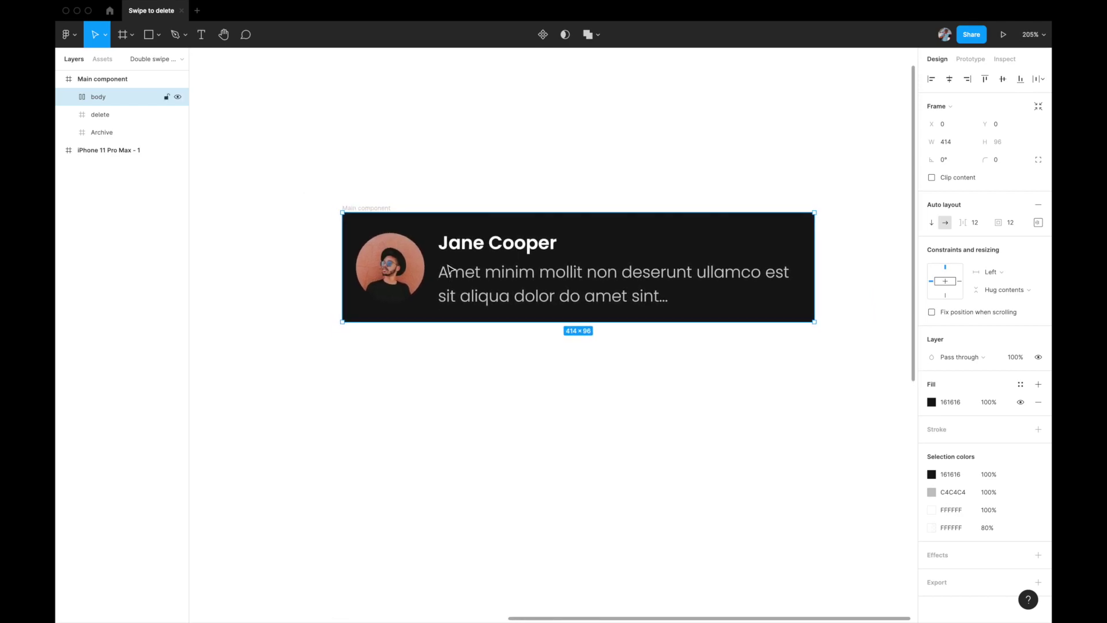
drag(450, 274, 454, 411)
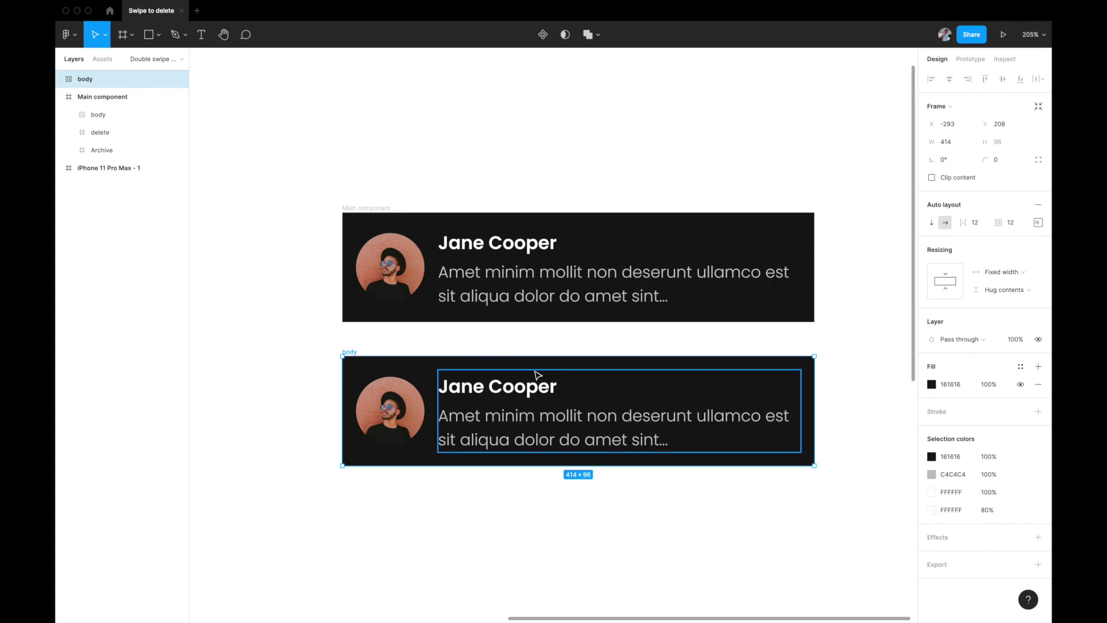
key(ctrl+z)
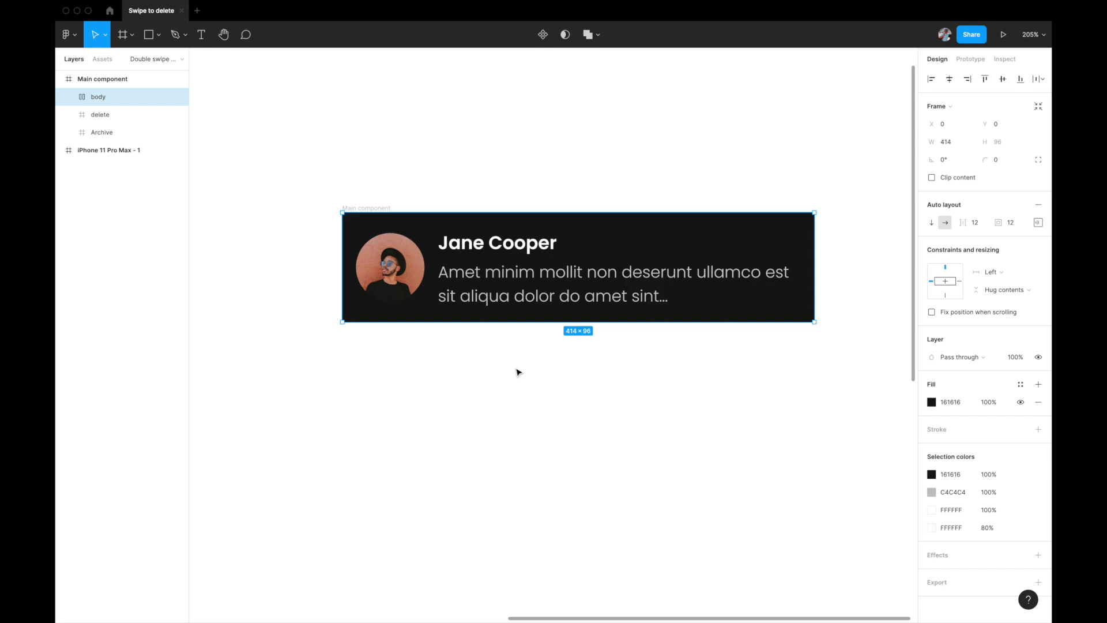
Duplicate the Main component card below the original
click(86, 79)
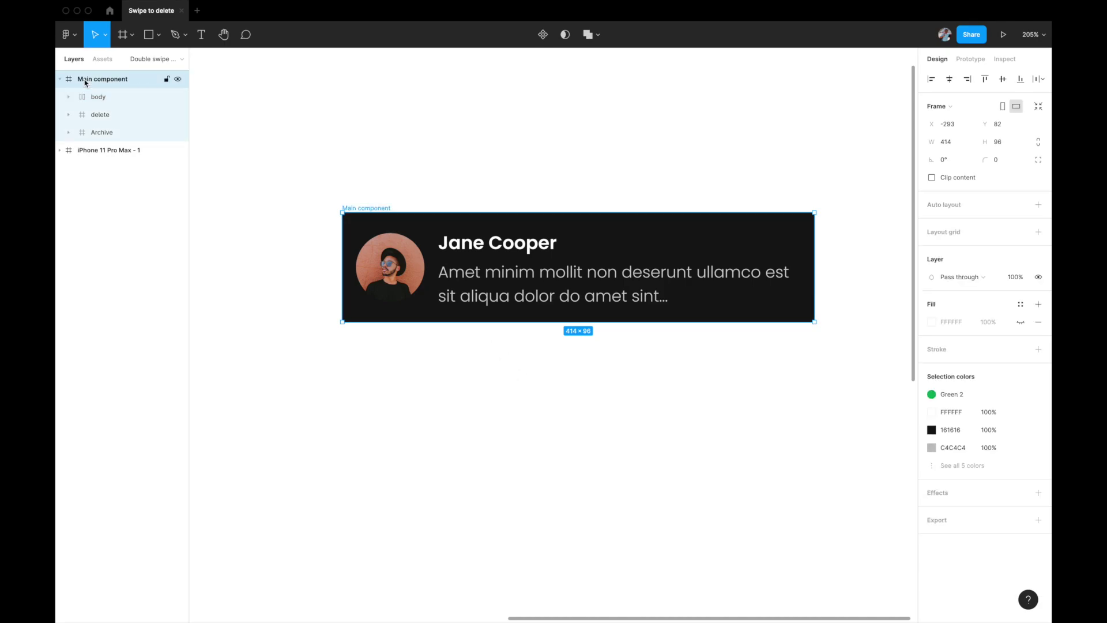
click(60, 79)
drag(432, 234, 425, 560)
scroll(425, 560, down, 2)
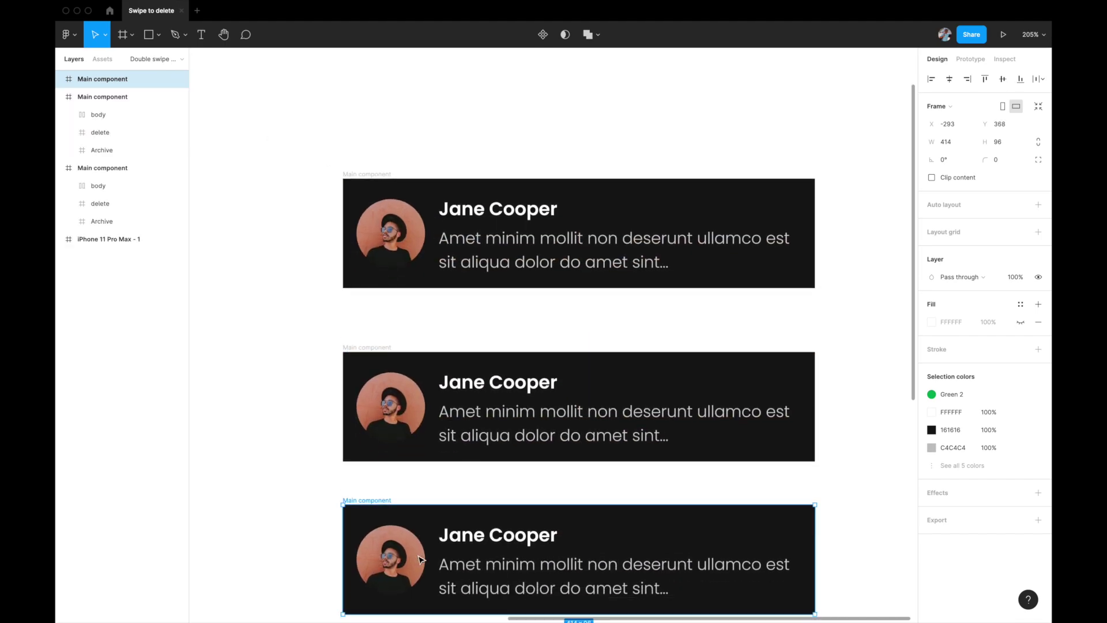
scroll(419, 557, down, 2)
Arrange the two card copies side by side in a row beneath the original
click(442, 329)
drag(398, 299, 687, 296)
drag(362, 422, 195, 294)
scroll(208, 296, down, 5)
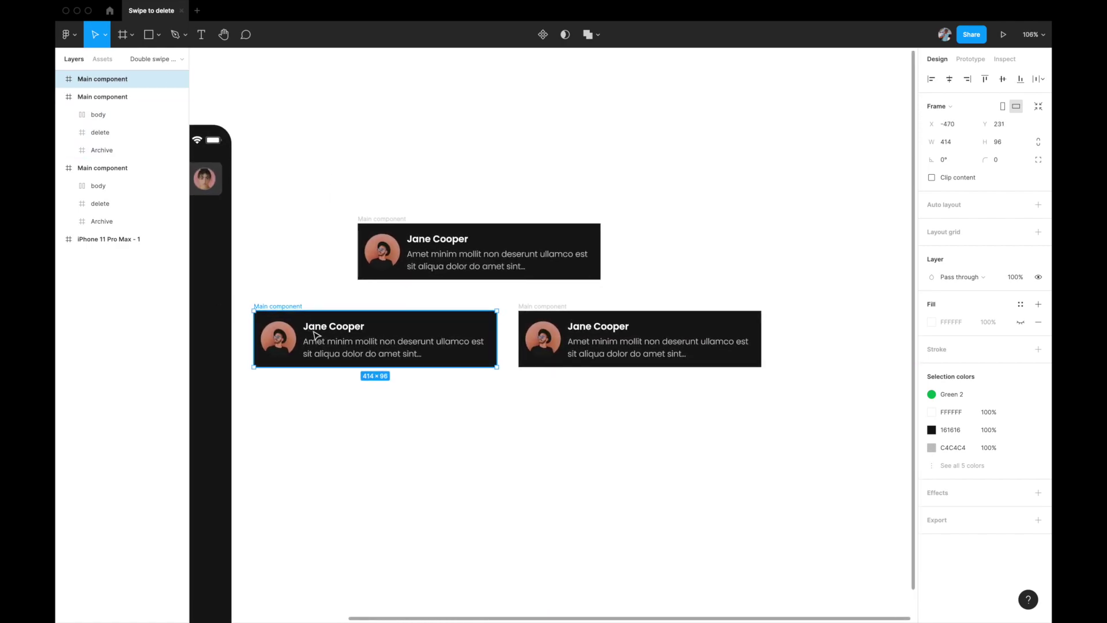
scroll(312, 323, up, 2)
scroll(316, 335, down, 3)
scroll(316, 334, up, 2)
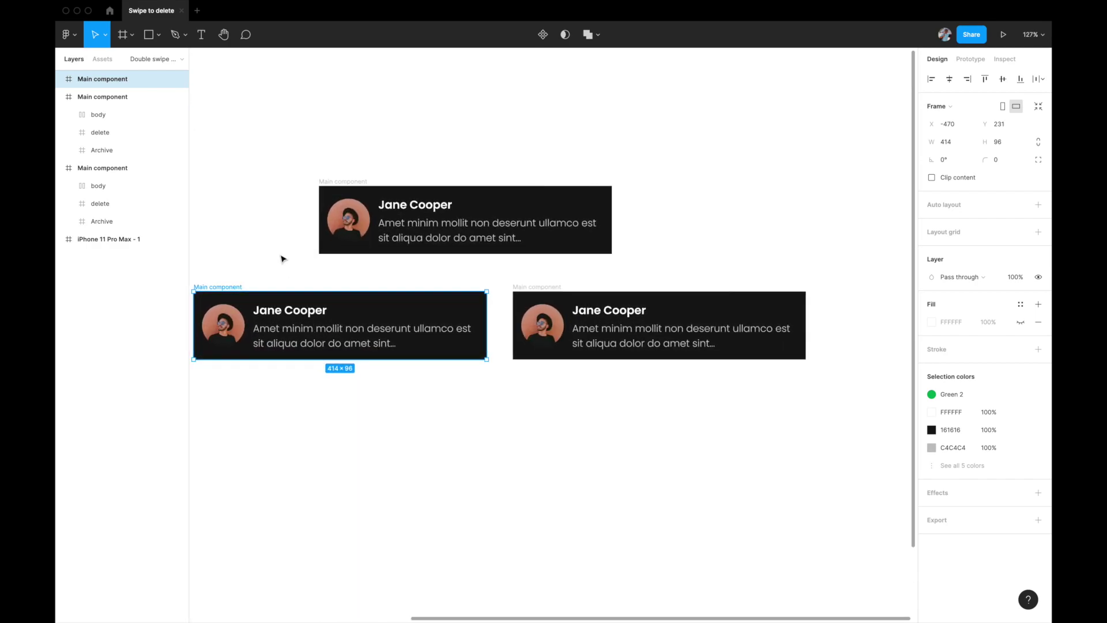
scroll(282, 257, down, 3)
drag(249, 185, 594, 358)
click(594, 358)
scroll(549, 422, up, 3)
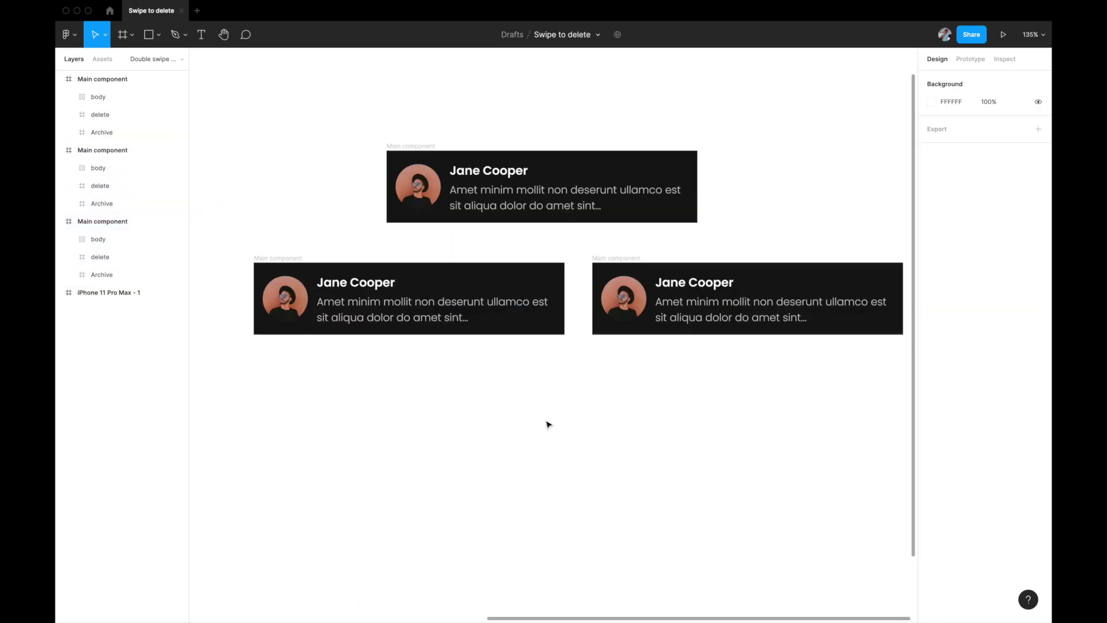
Begin renaming the right card copy's layer to 'Right'
click(618, 282)
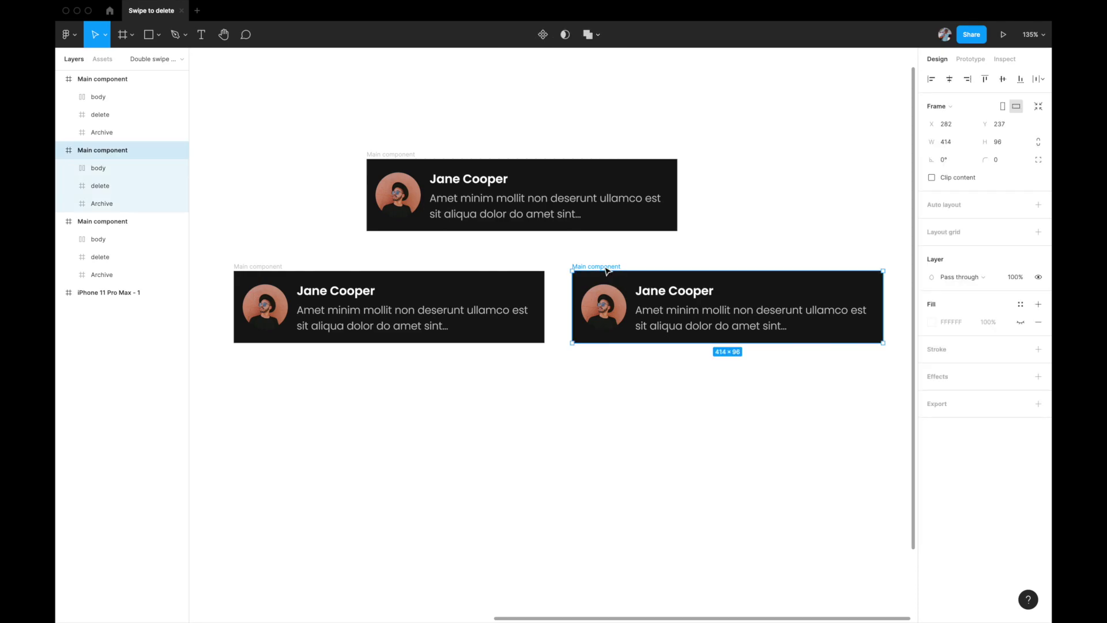
double_click(105, 152)
text(Right swipe)
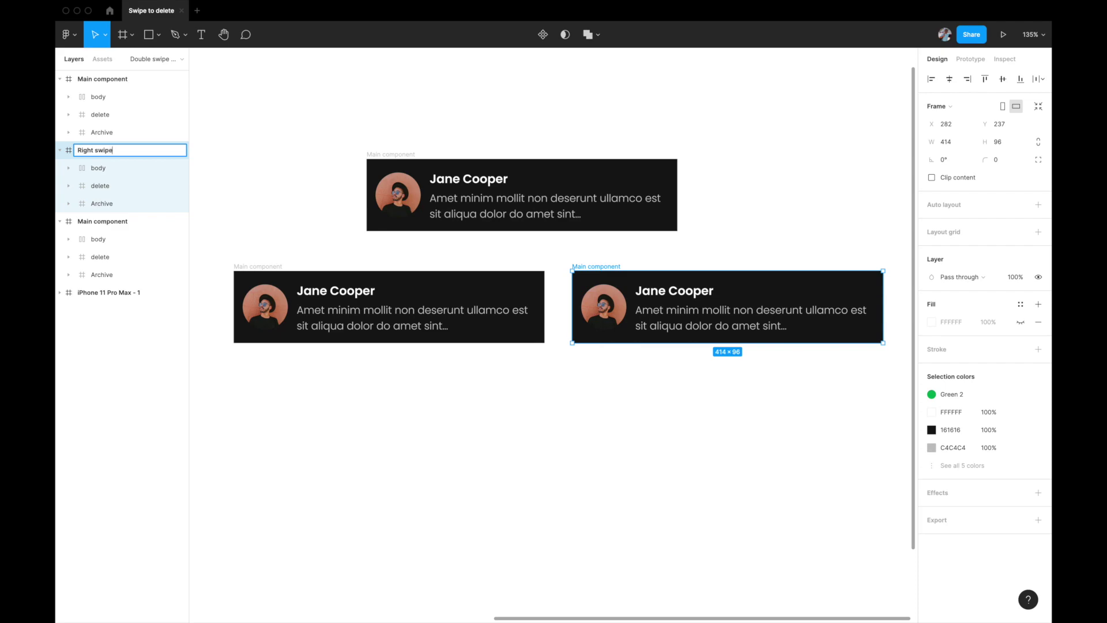
Confirm 'Right swipe' for the right copy and rename the left copy 'Left swipe'
key(Return)
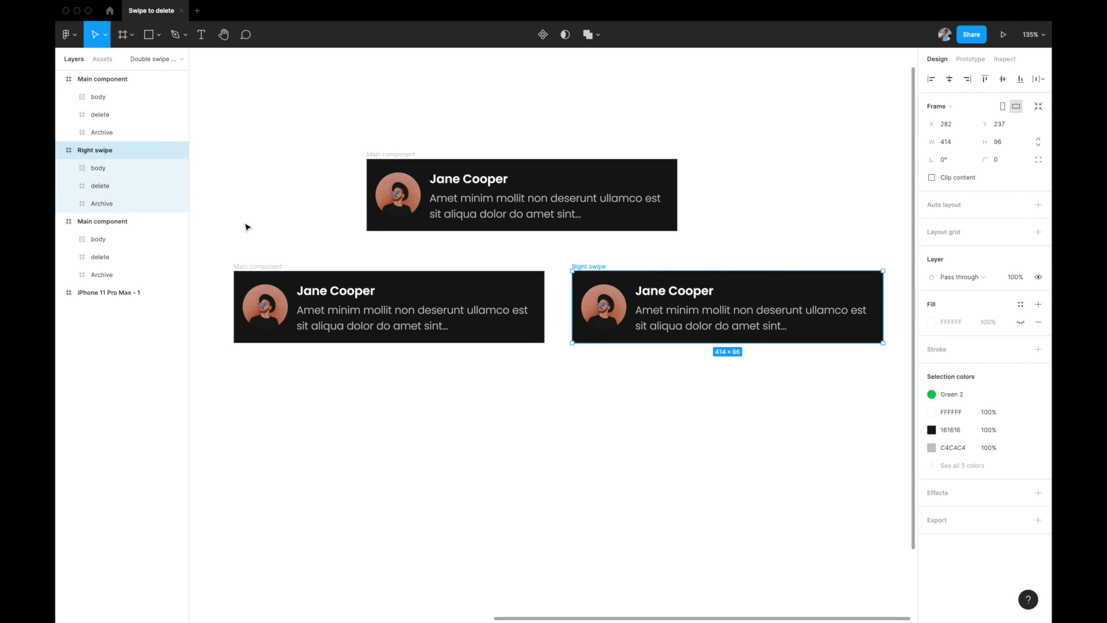
click(249, 266)
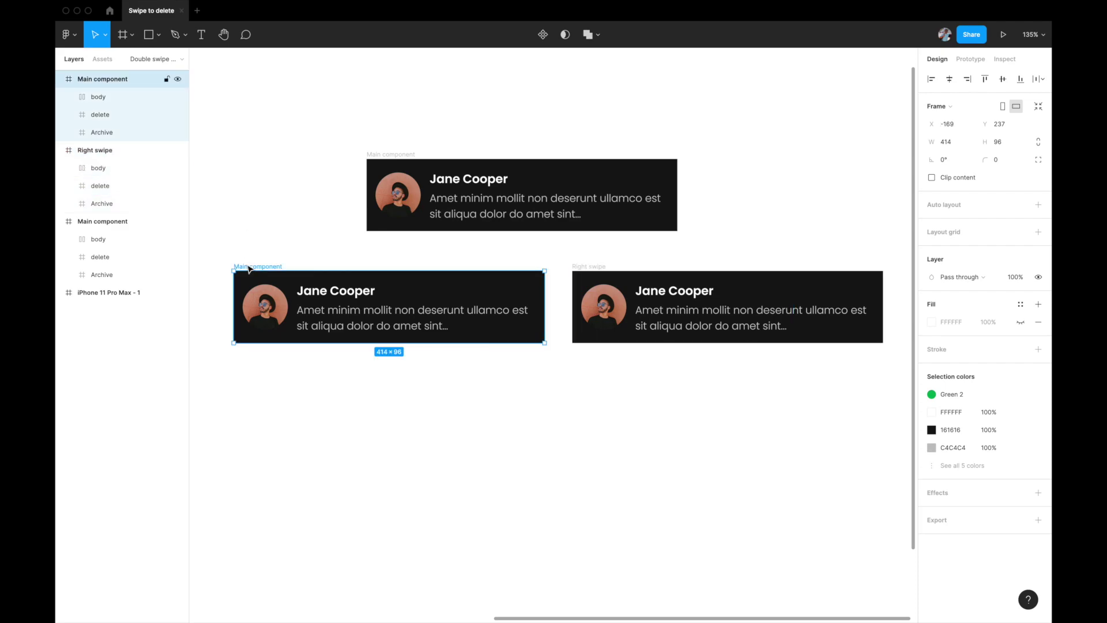
double_click(101, 79)
text(Left sw)
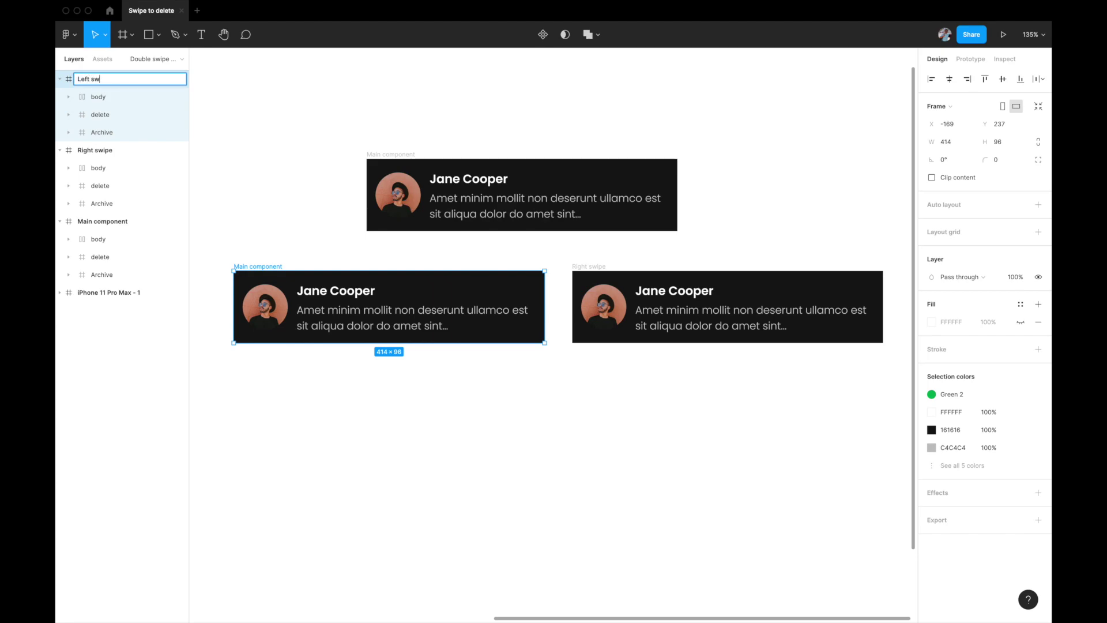
text(ipe)
key(Return)
scroll(383, 186, left, 3)
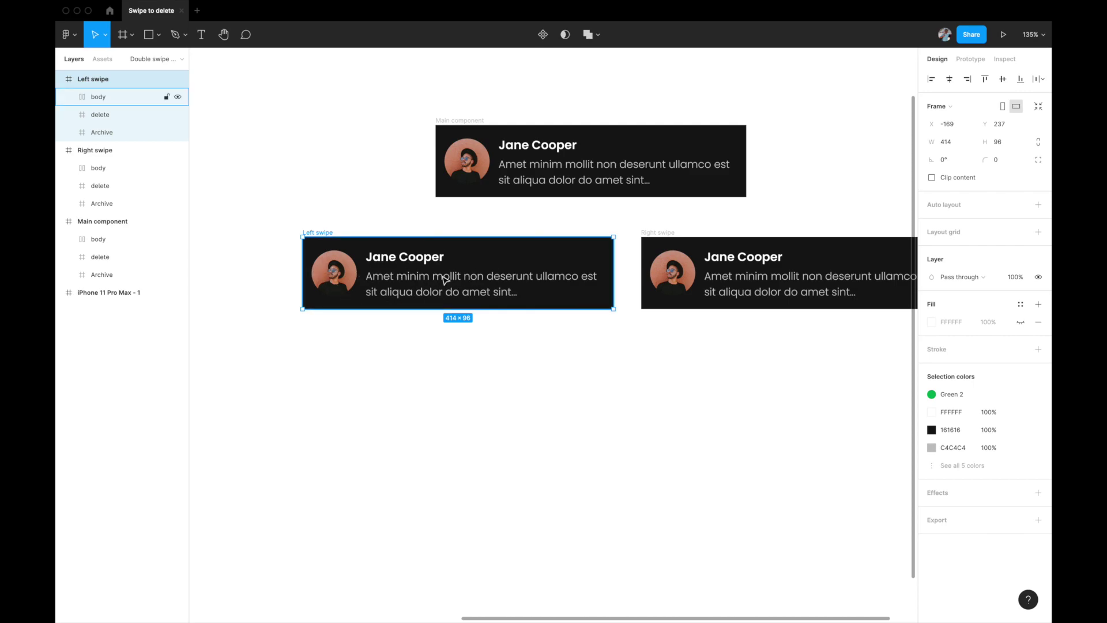
Shift the Left swipe card's body 120 px left to expose the red delete tile
double_click(512, 261)
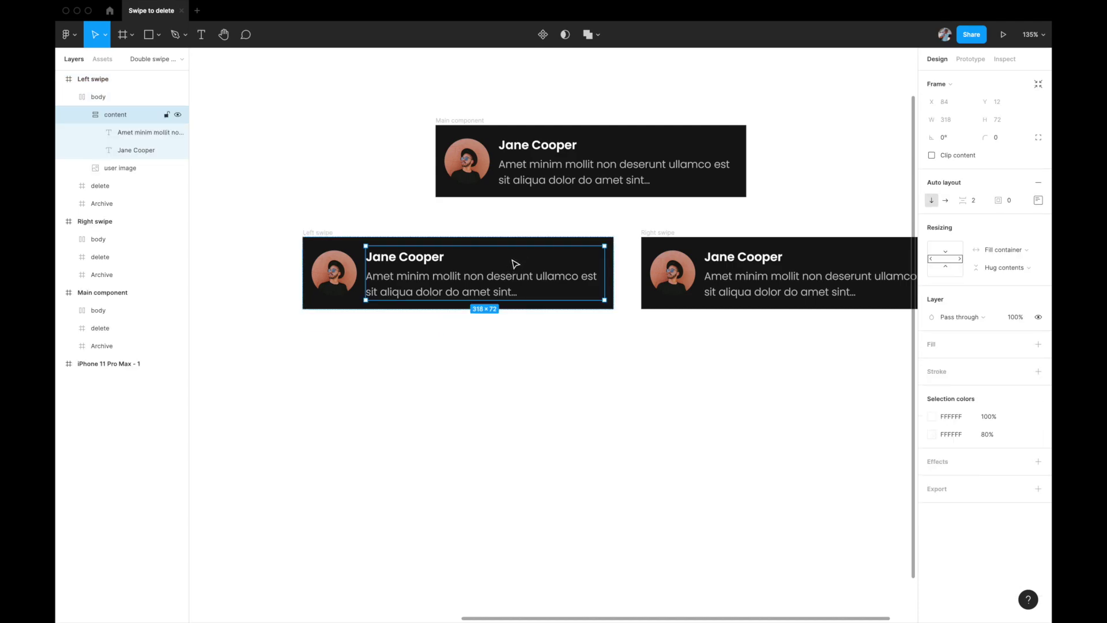
click(128, 96)
click(67, 97)
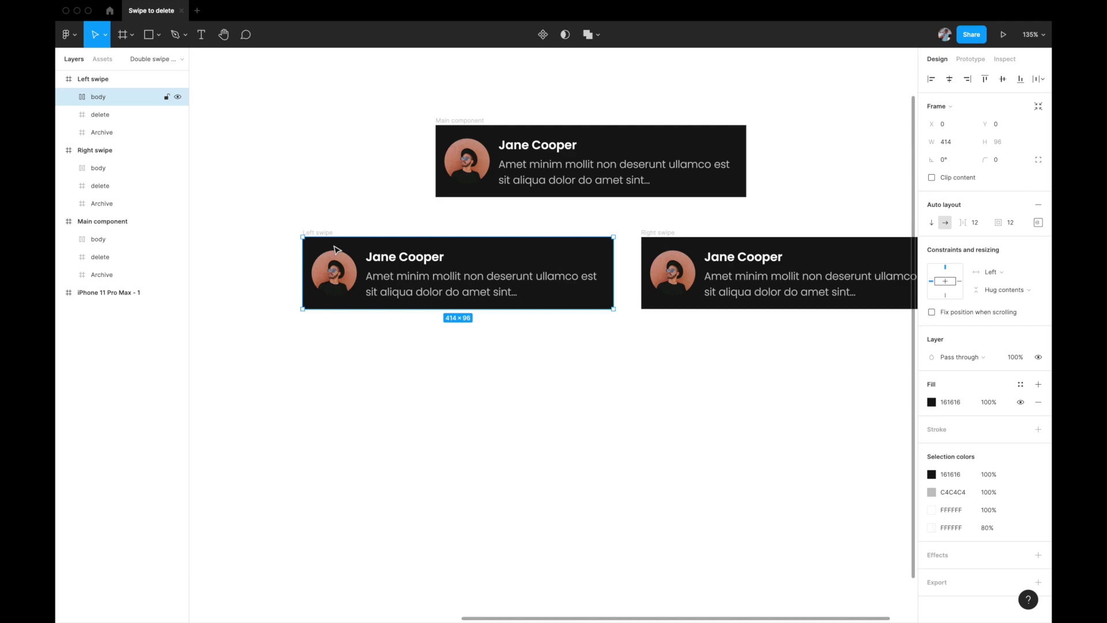
key(shift+Left)
key(shift+Left)
key(shift+Left)
key(shift+Left)
key(shift+Left)
key(shift+Left)
key(shift+Left)
key(shift+Left)
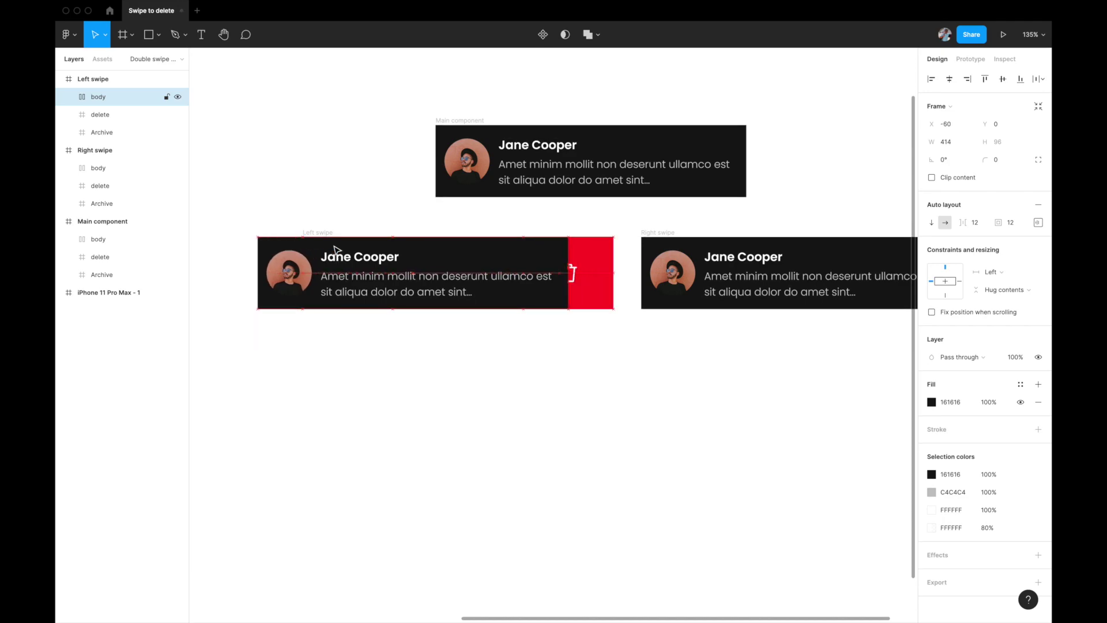
key(shift+Left)
key(shift+Left)
key(shift+Left)
key(shift+Left)
key(Left)
key(Left)
key(Left)
key(Left)
key(Left)
key(Left)
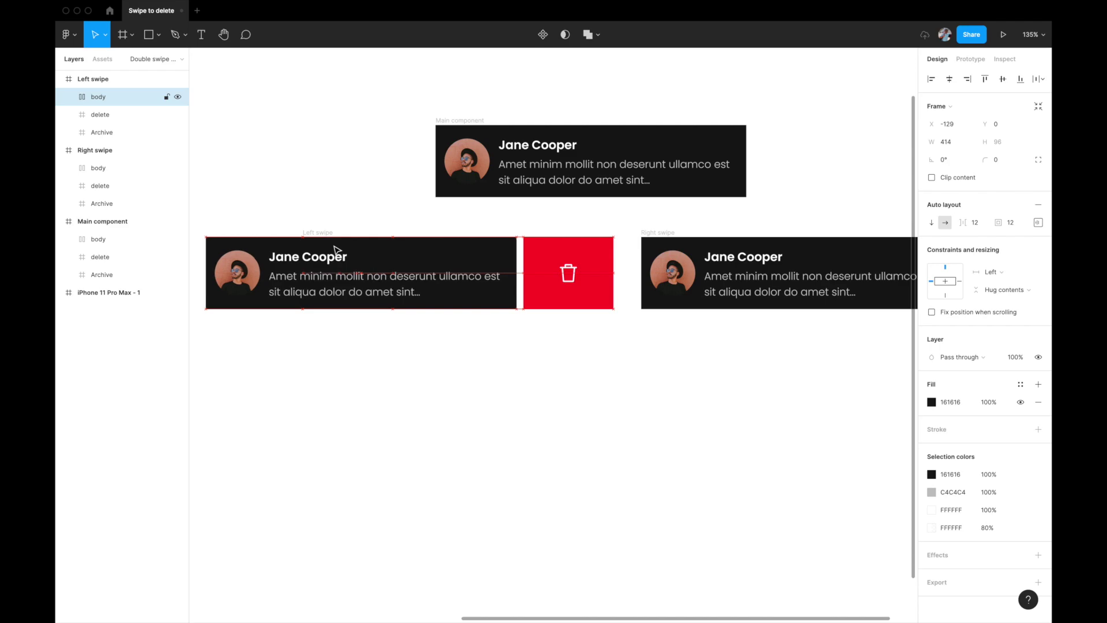
key(Right)
key(Right)
key(Right)
key(Right)
key(Right)
key(Right)
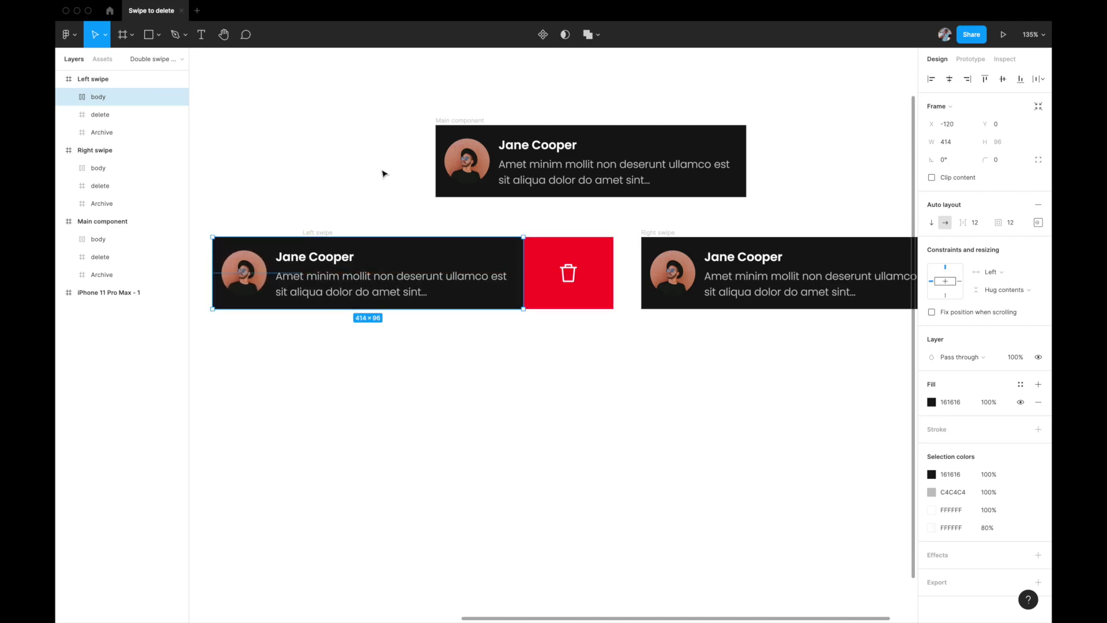
Turn on Clip content for the Left swipe frame
click(104, 80)
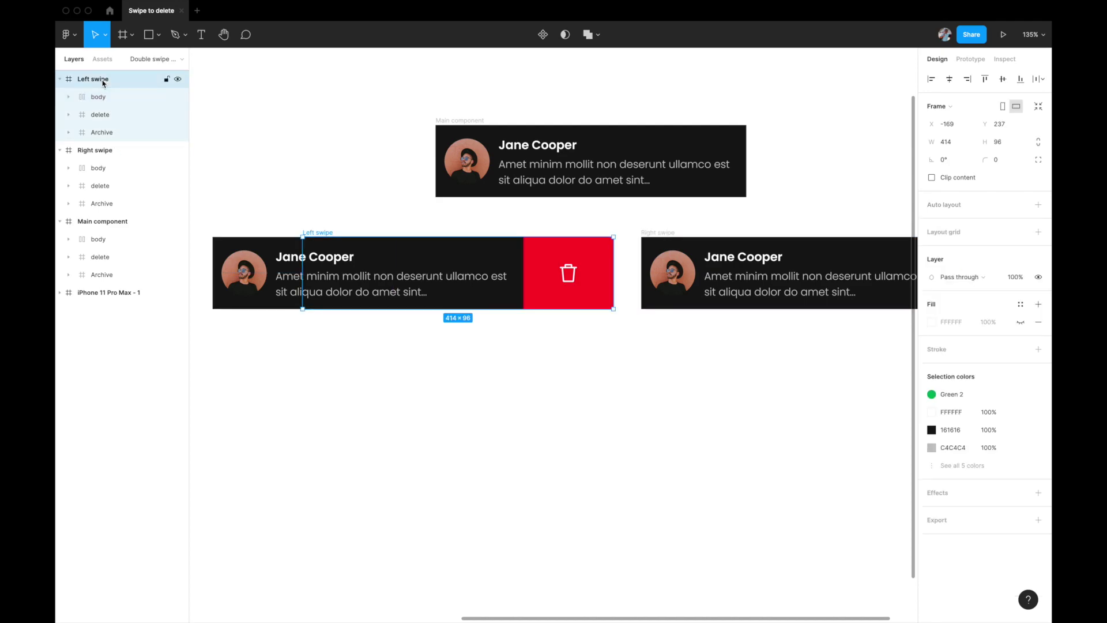
click(931, 178)
scroll(471, 280, left, 3)
scroll(471, 280, up, 3)
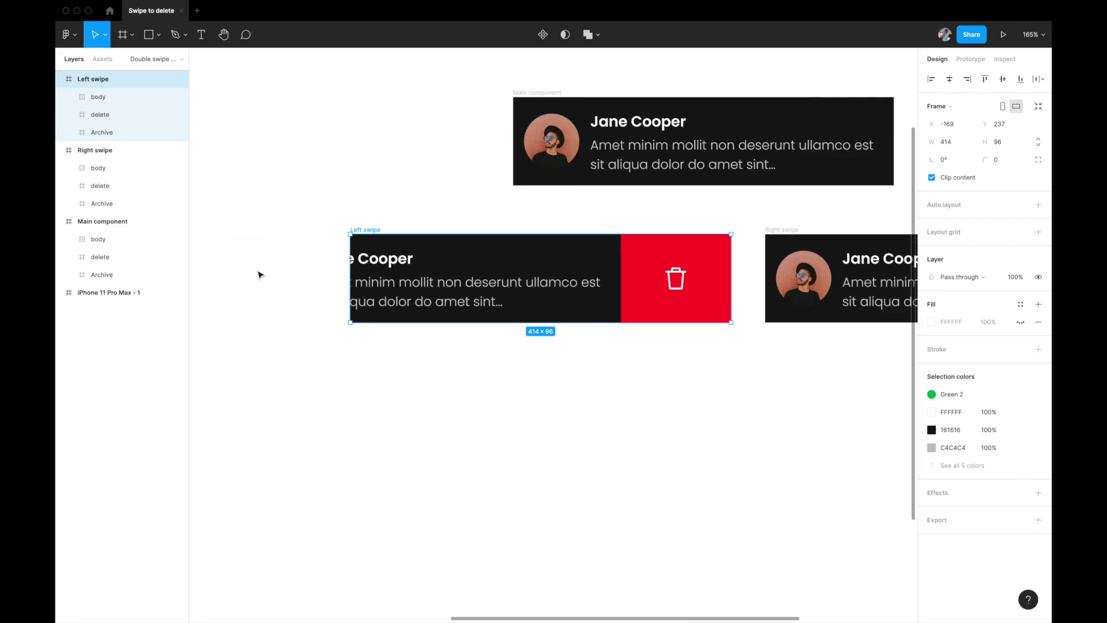
scroll(467, 317, right, 2)
scroll(467, 317, right, 2)
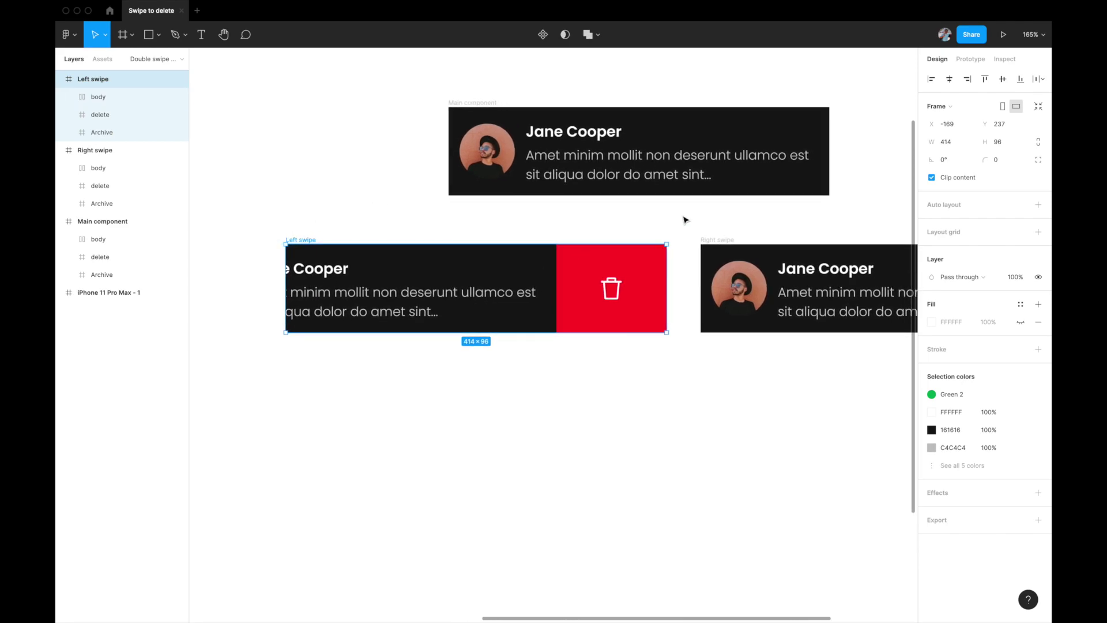
click(715, 240)
Drill into the Right swipe card and select its body layer
shift+click(475, 102)
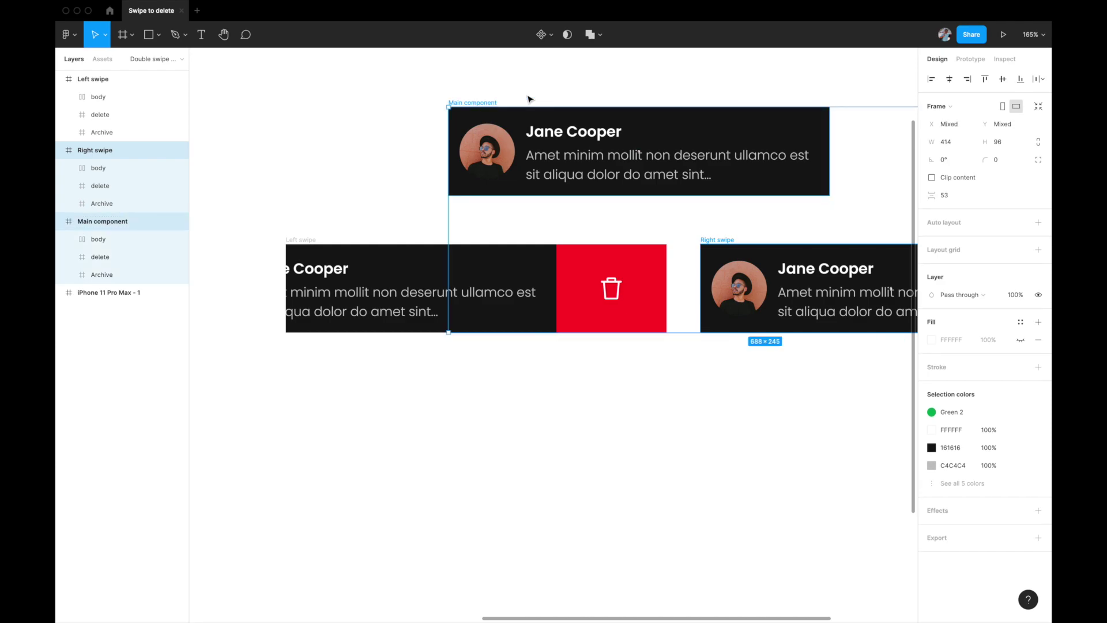
scroll(713, 407, down, 3)
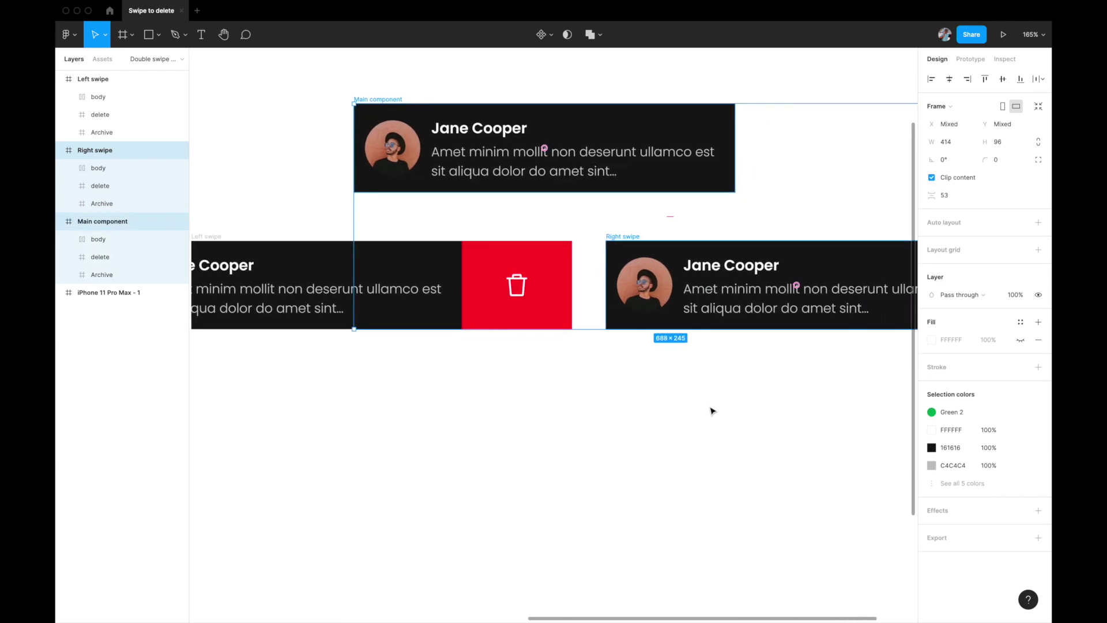
click(709, 408)
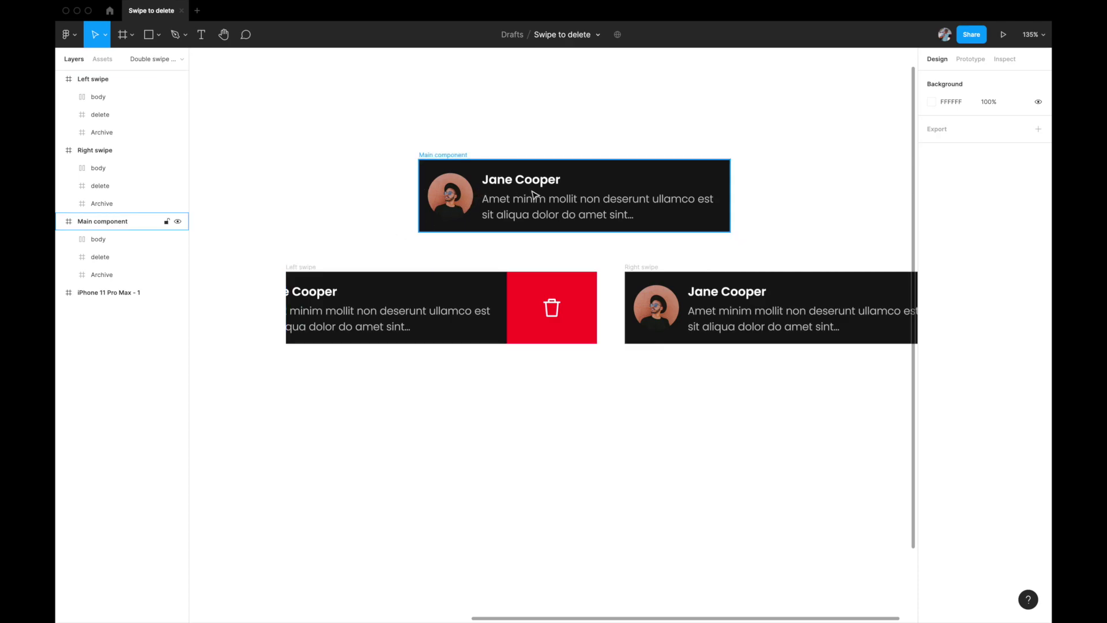
scroll(563, 306, right, 5)
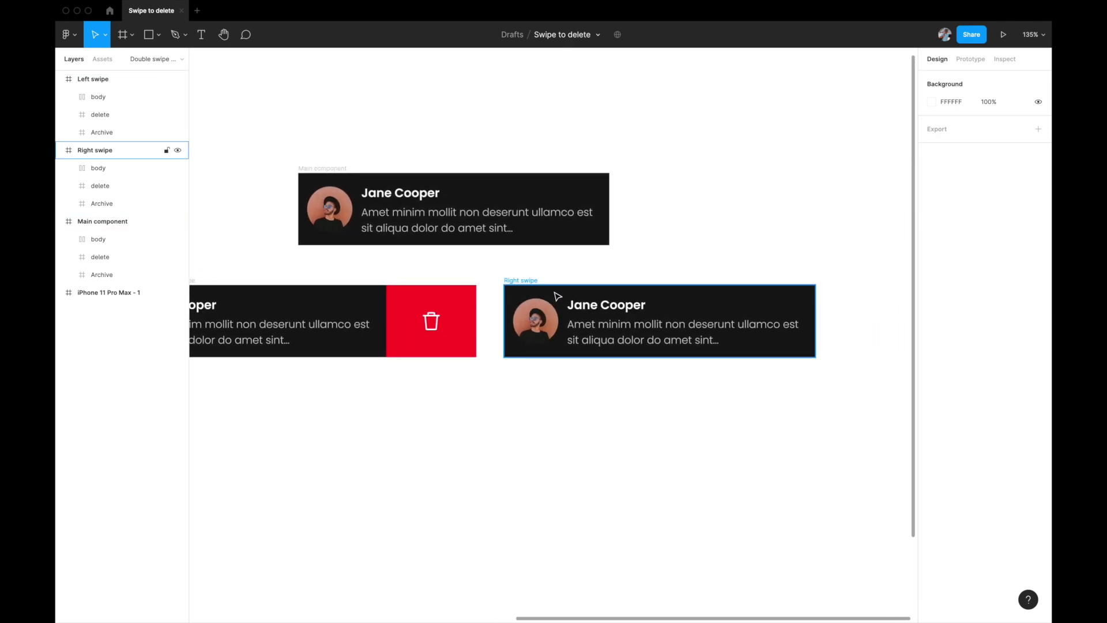
click(526, 283)
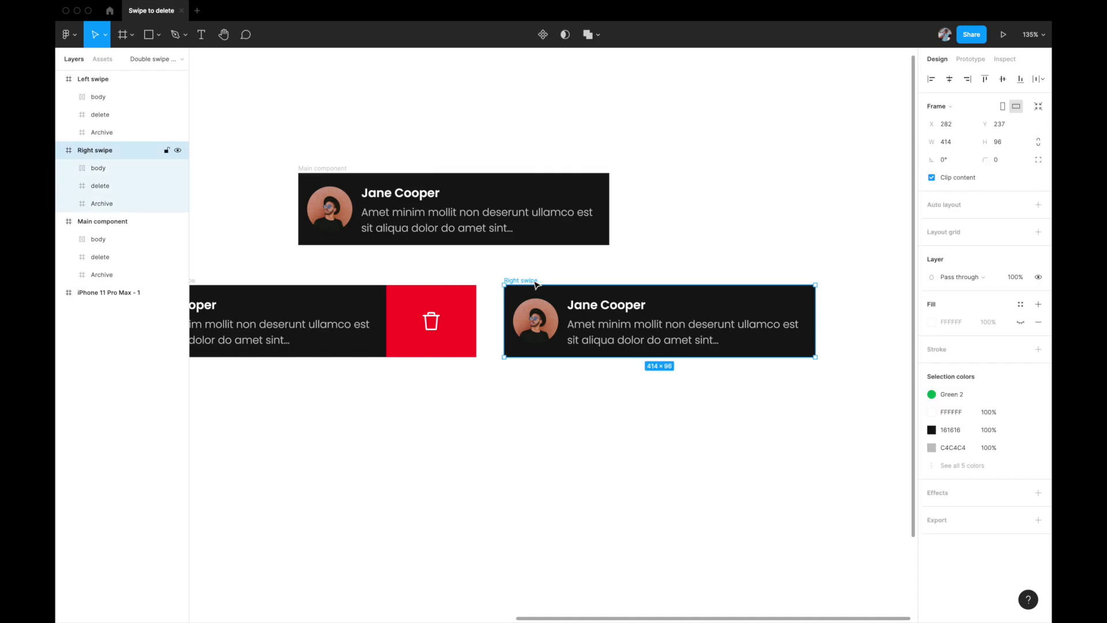
double_click(588, 313)
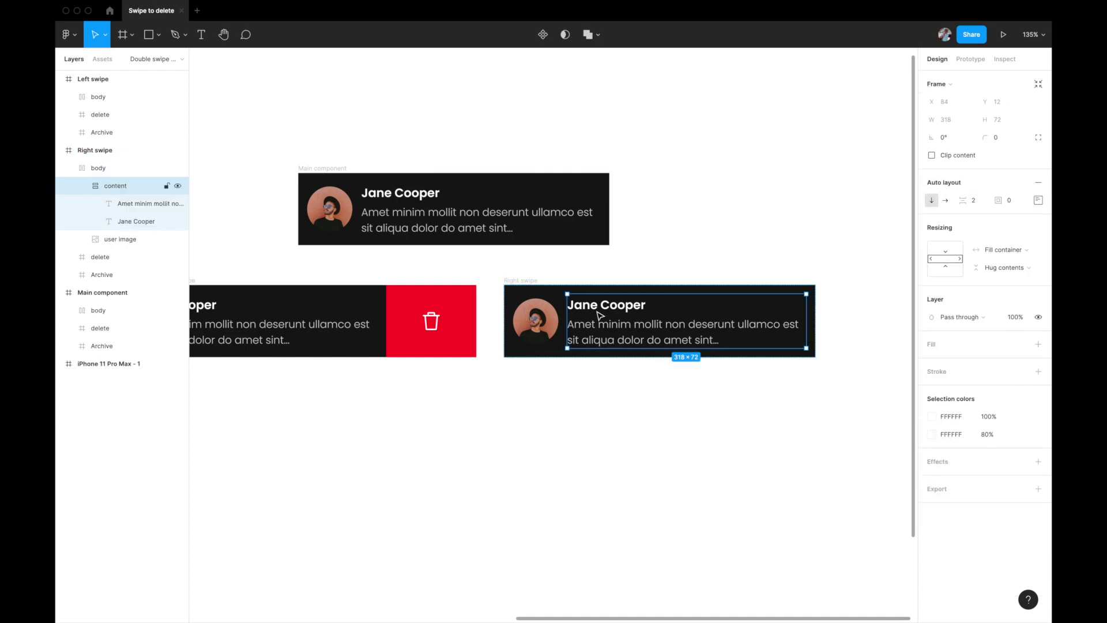
click(116, 167)
click(69, 170)
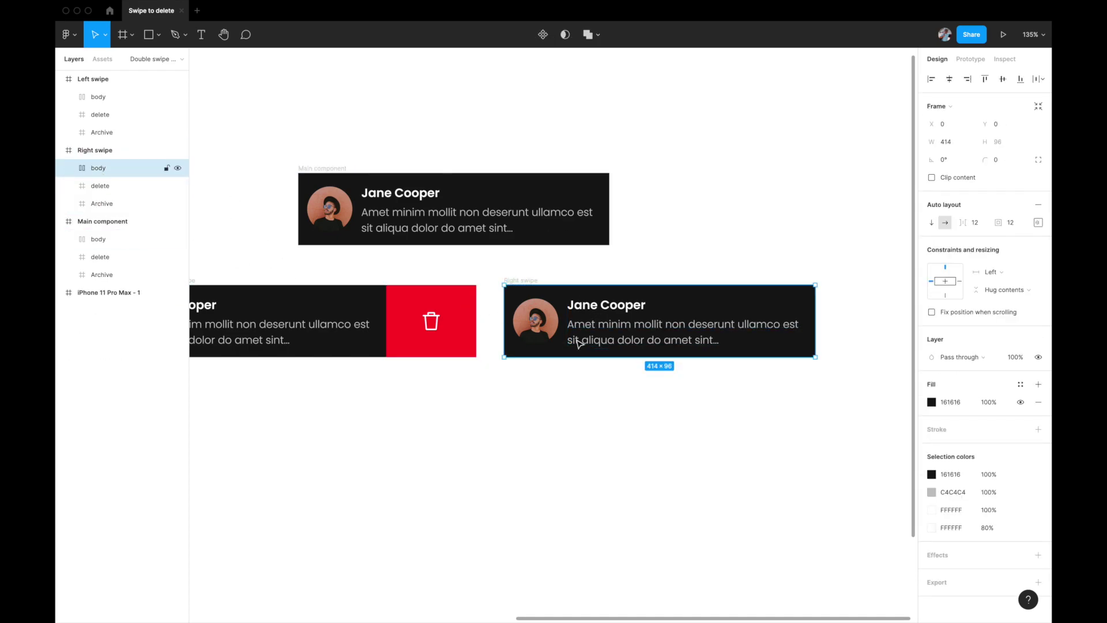
Shift the Right swipe body 120 px right to expose the green Archive tile, then deselect
key(shift+Right)
key(shift+Right)
key(shift+Right)
key(shift+Right)
key(shift+Right)
key(shift+Right)
key(shift+Right)
key(shift+Right)
key(shift+Right)
key(shift+Right)
key(shift+Right)
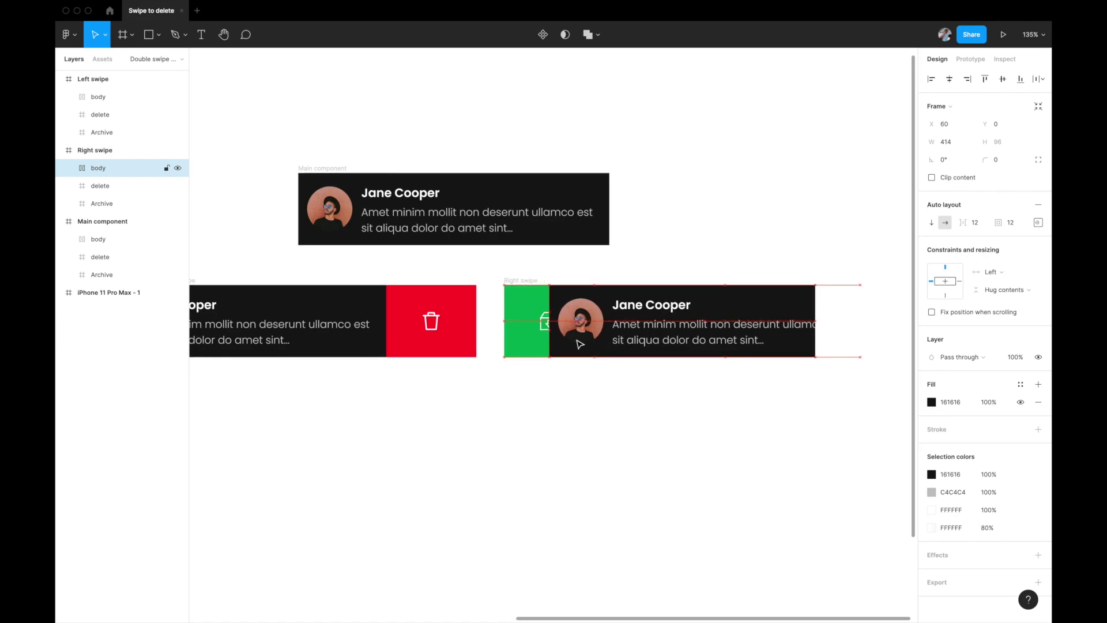
key(shift+Right)
key(shift+Right)
key(shift+Left)
key(Right)
key(Right)
key(Escape)
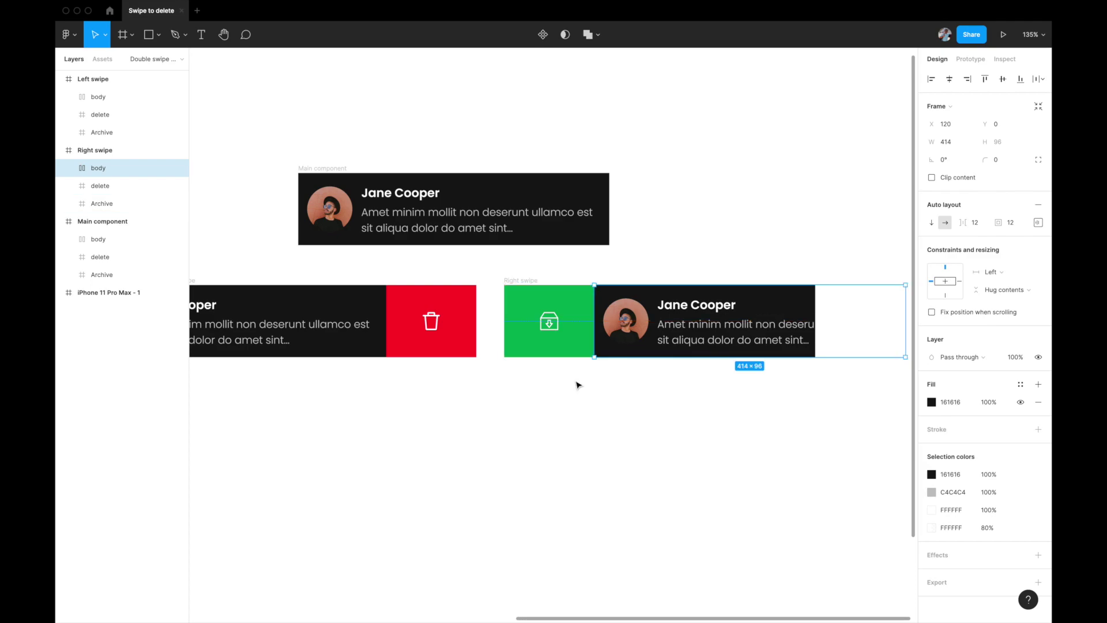
key(Escape)
scroll(585, 410, down, 2)
scroll(586, 411, left, 1)
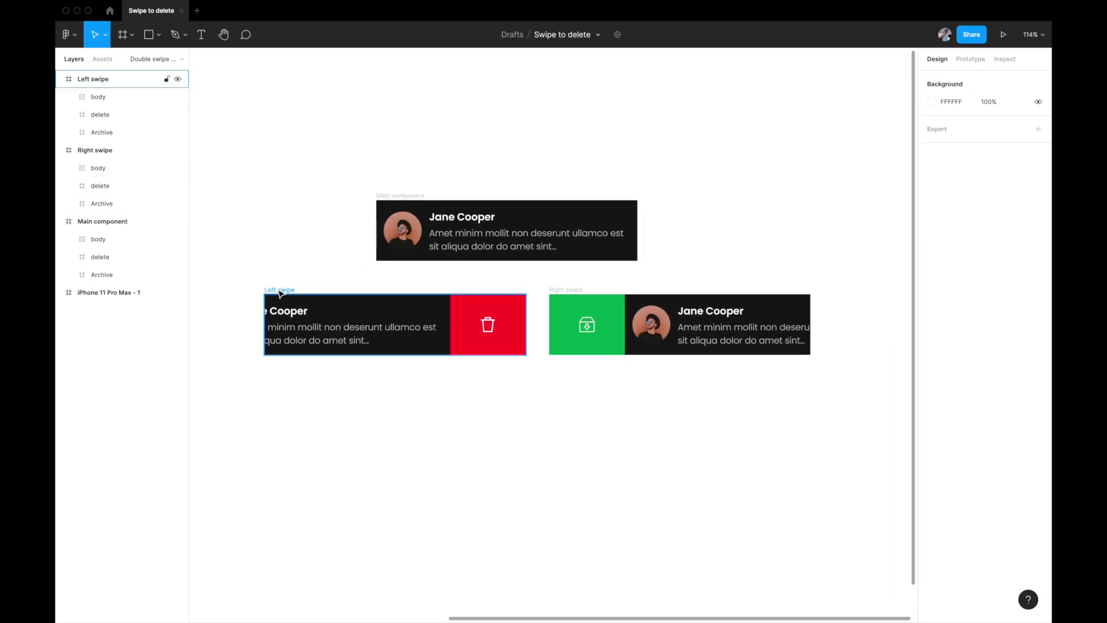
Select Main component, Left swipe and Right swipe and create a component set from them
click(400, 197)
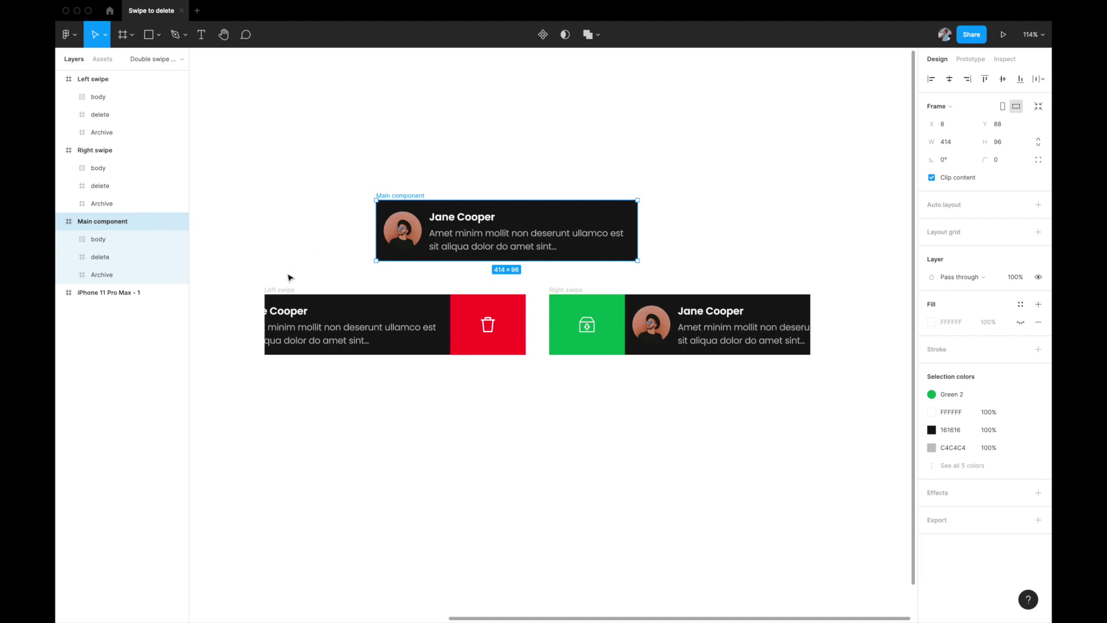
shift+click(279, 290)
shift+click(571, 290)
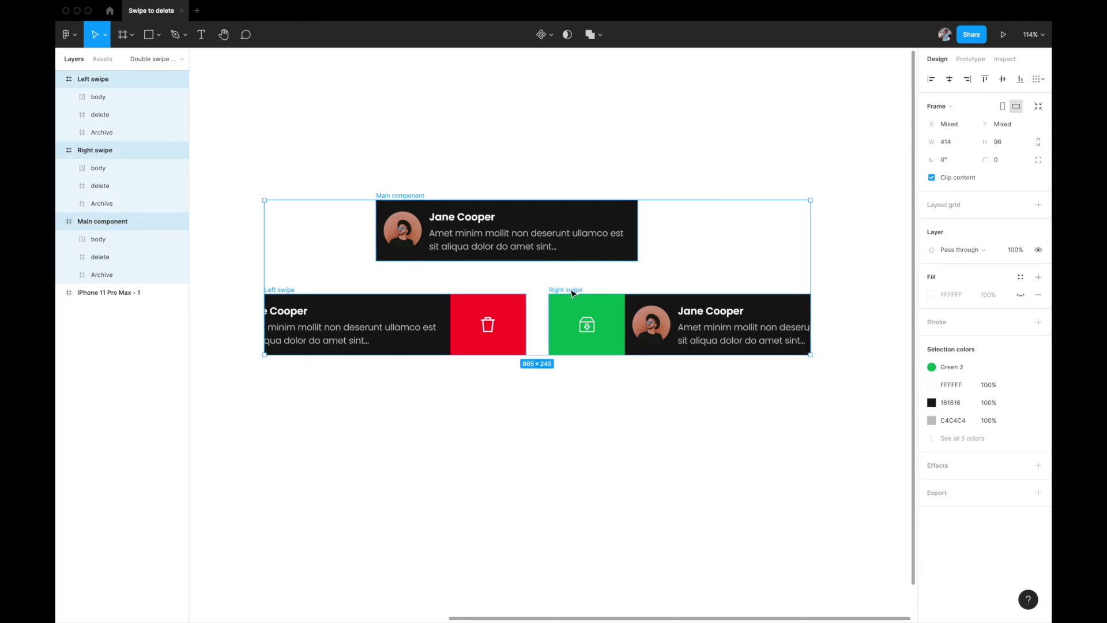
click(551, 36)
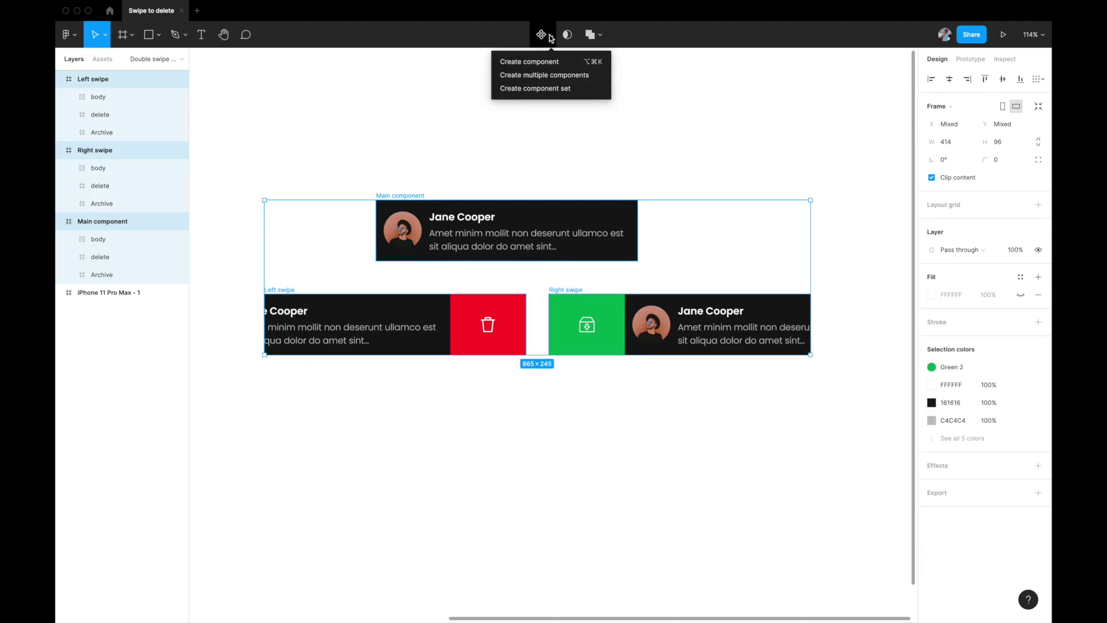
click(527, 90)
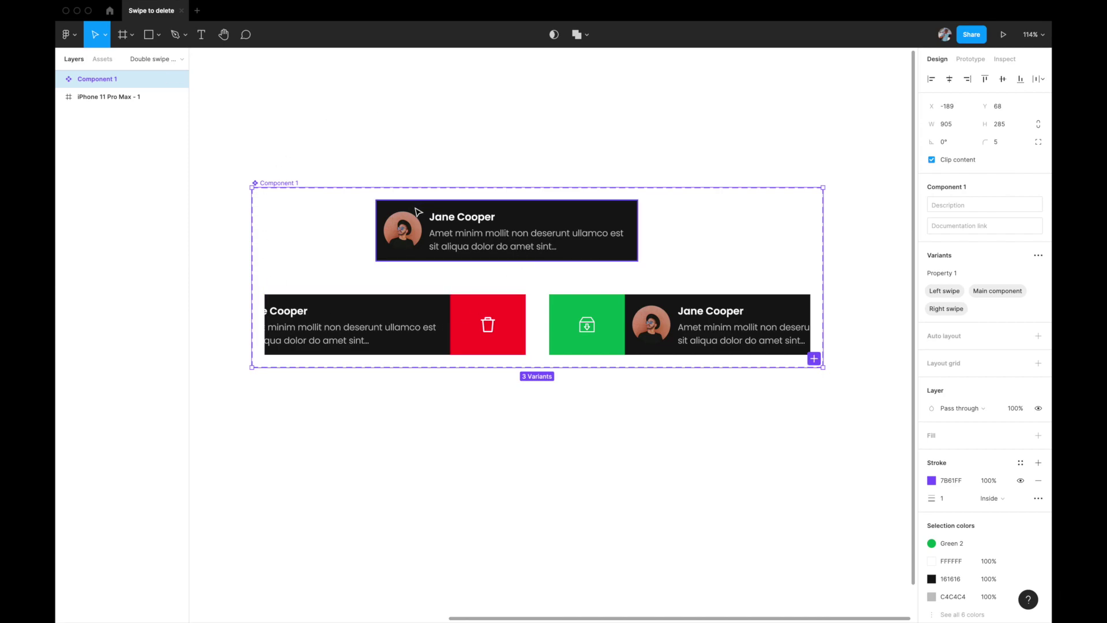
Collapse the child layers of the Main component, Right swipe and Left swipe variants
click(489, 228)
click(359, 309)
click(614, 314)
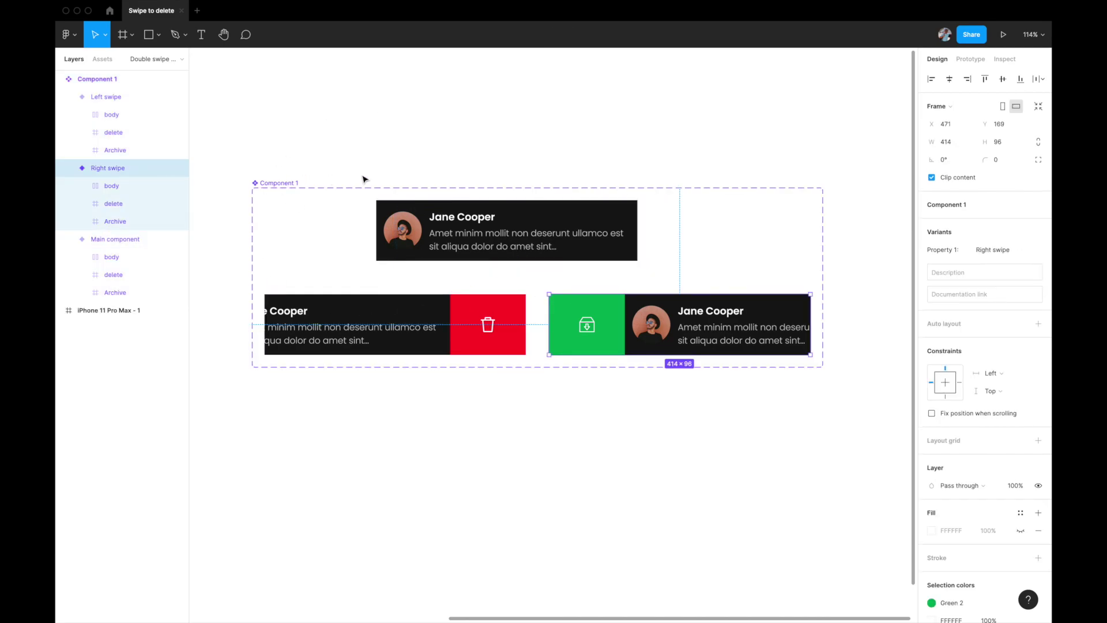
click(370, 257)
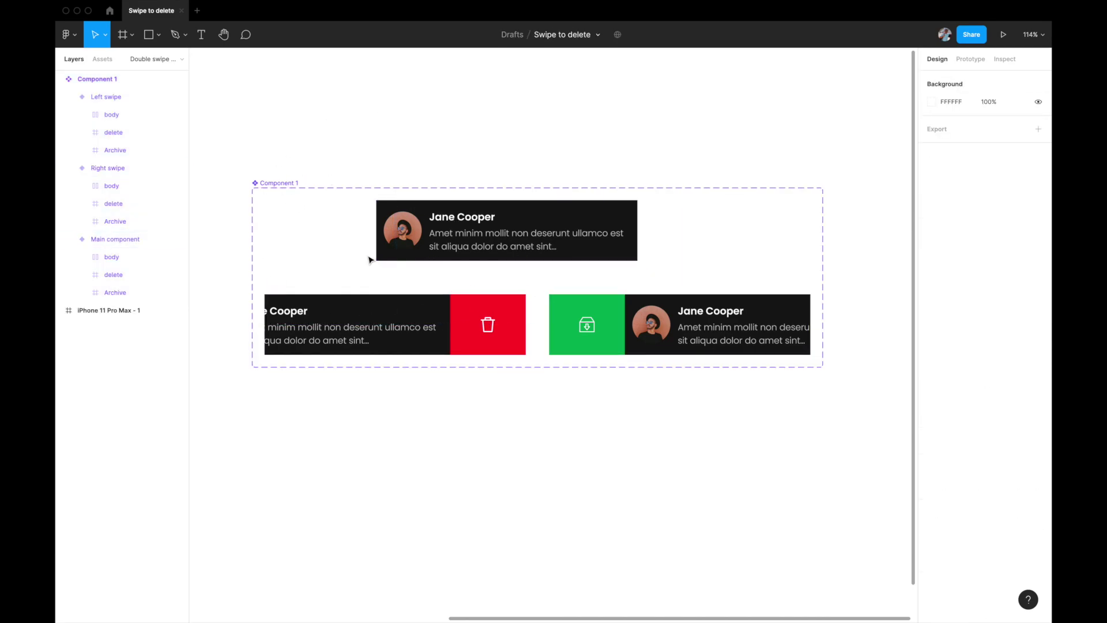
click(404, 222)
click(68, 239)
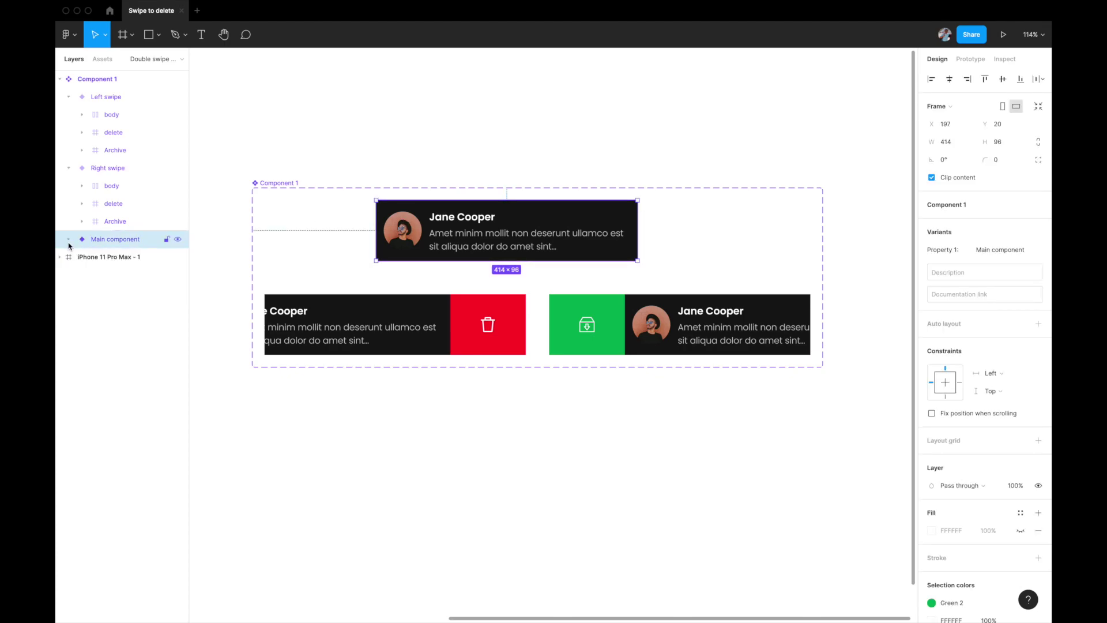
click(69, 168)
click(68, 97)
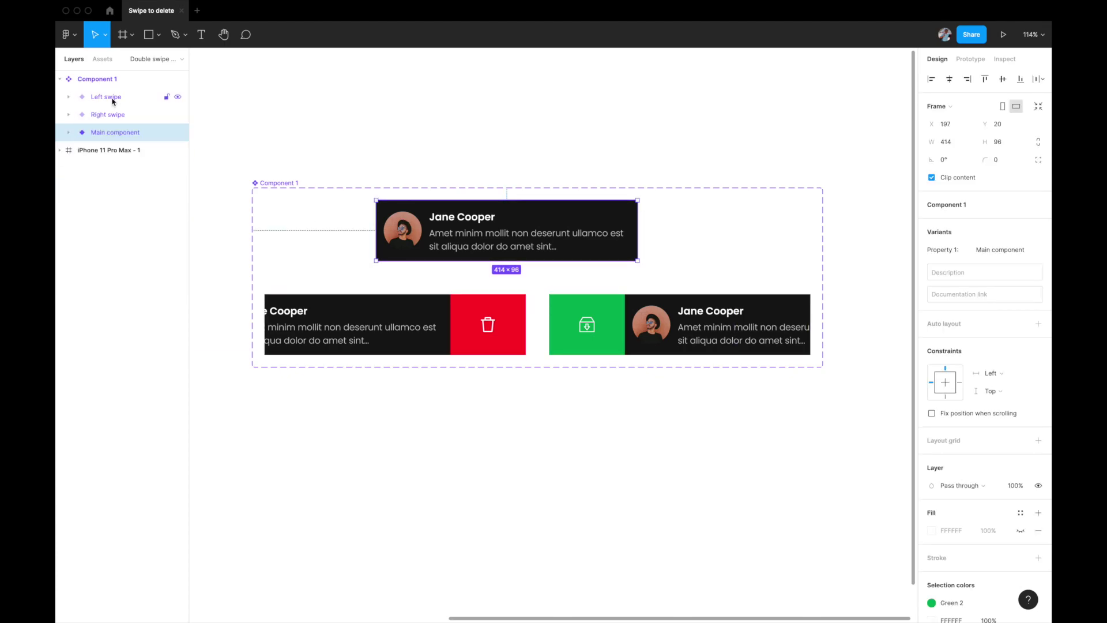
click(398, 429)
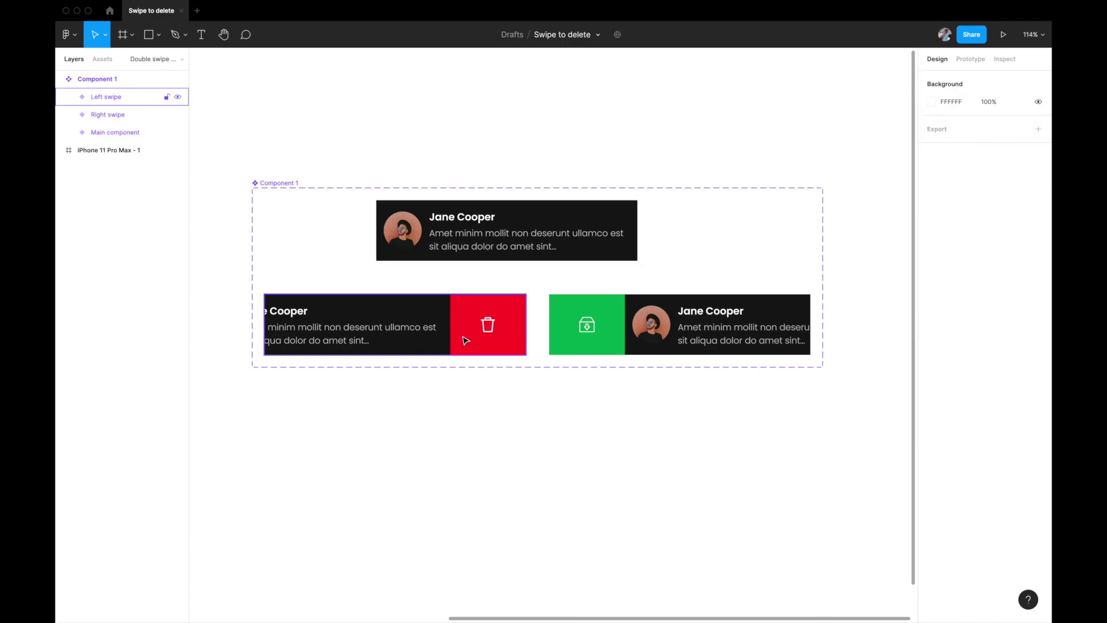
Select the Main component variant and show its Prototype settings
click(564, 230)
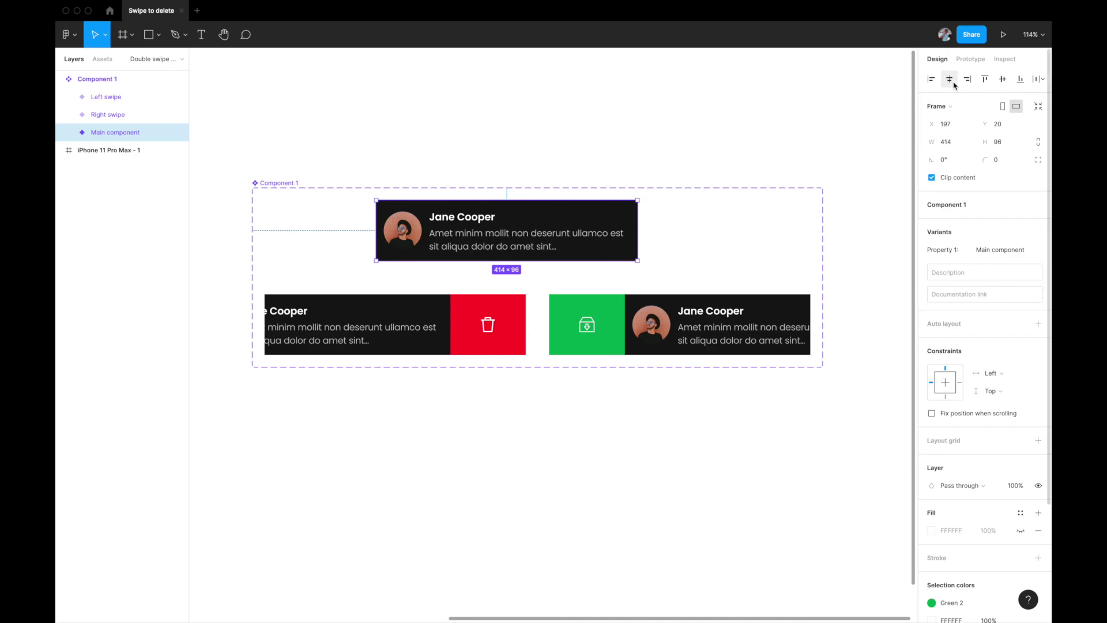
click(968, 63)
scroll(686, 255, down, 1)
scroll(687, 254, left, 1)
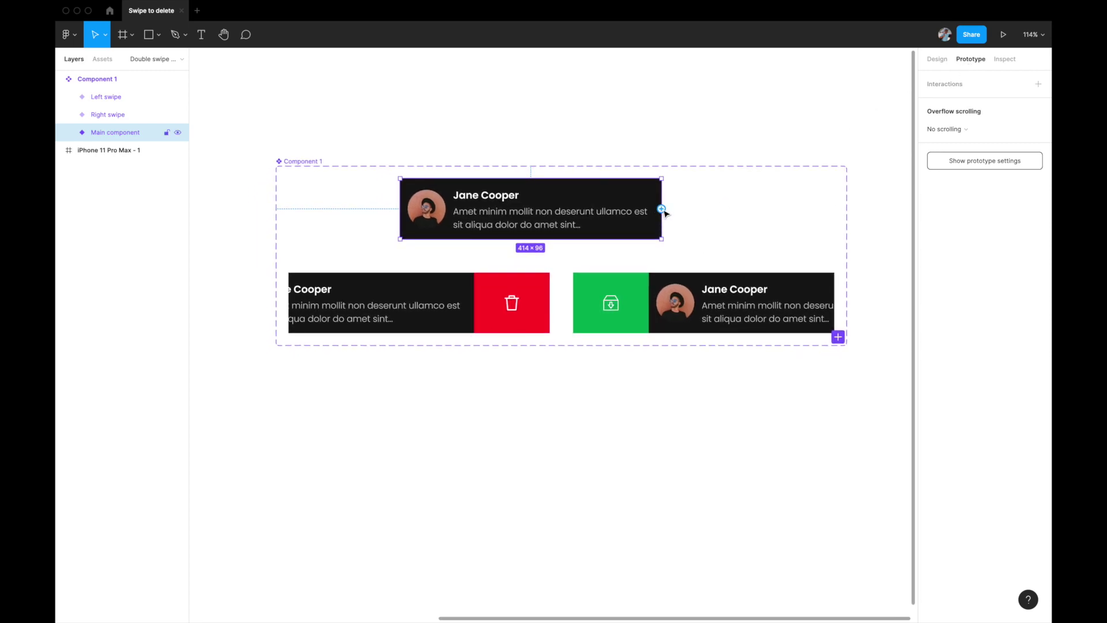
Link the Main component body to the Left swipe variant with an instant On tap Change to interaction
click(619, 202)
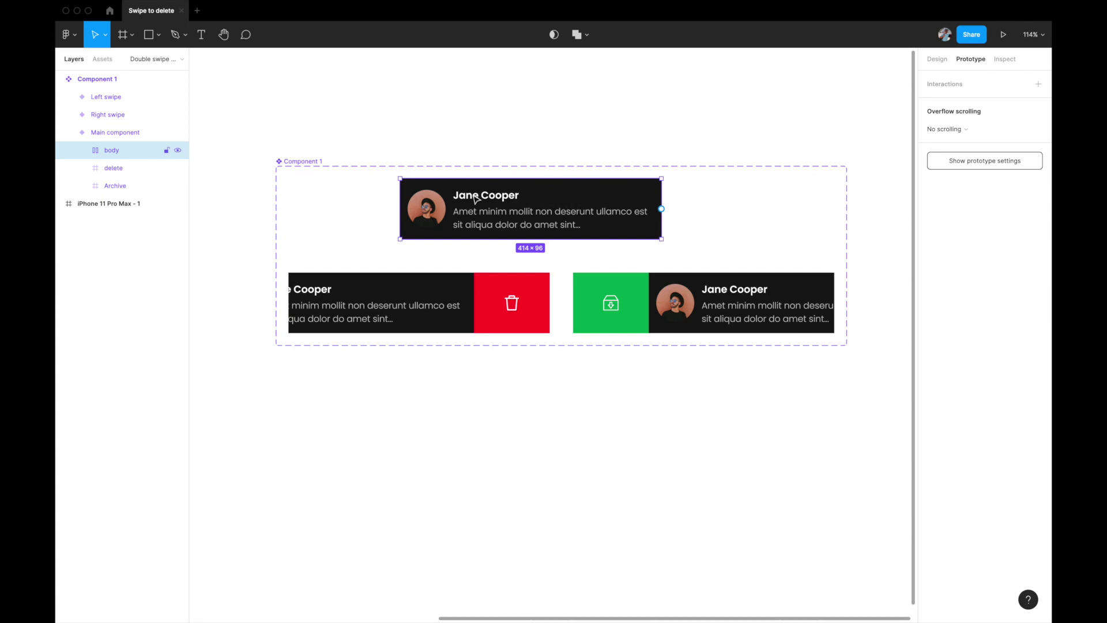
drag(661, 208, 448, 283)
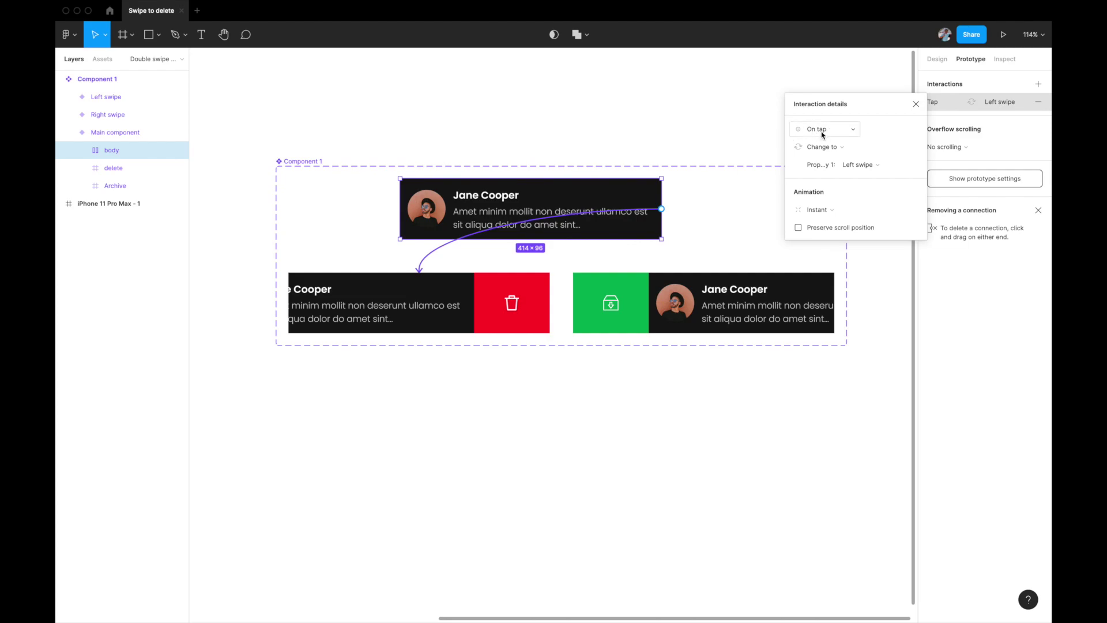
Make the body-to-Left swipe interaction fire On drag with Smart animate
click(822, 135)
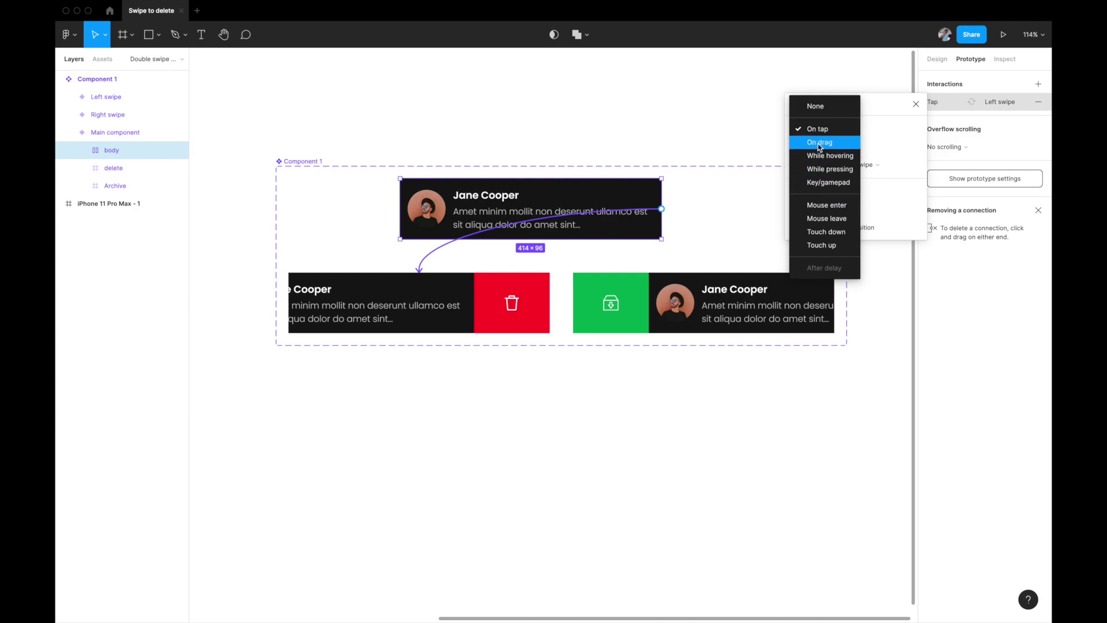
click(819, 144)
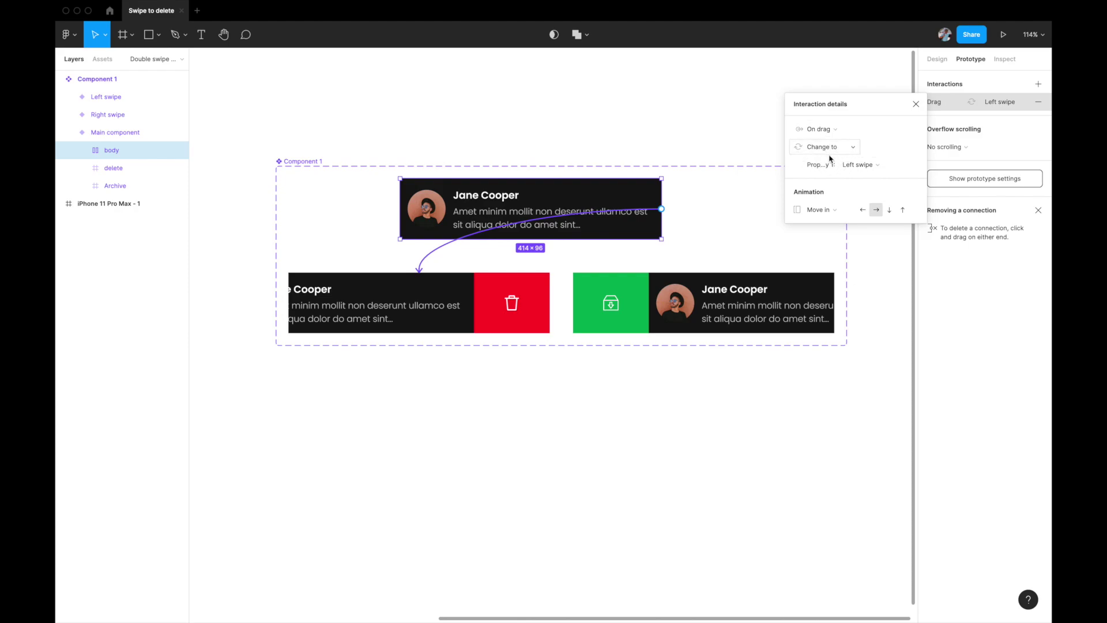
click(836, 209)
click(835, 188)
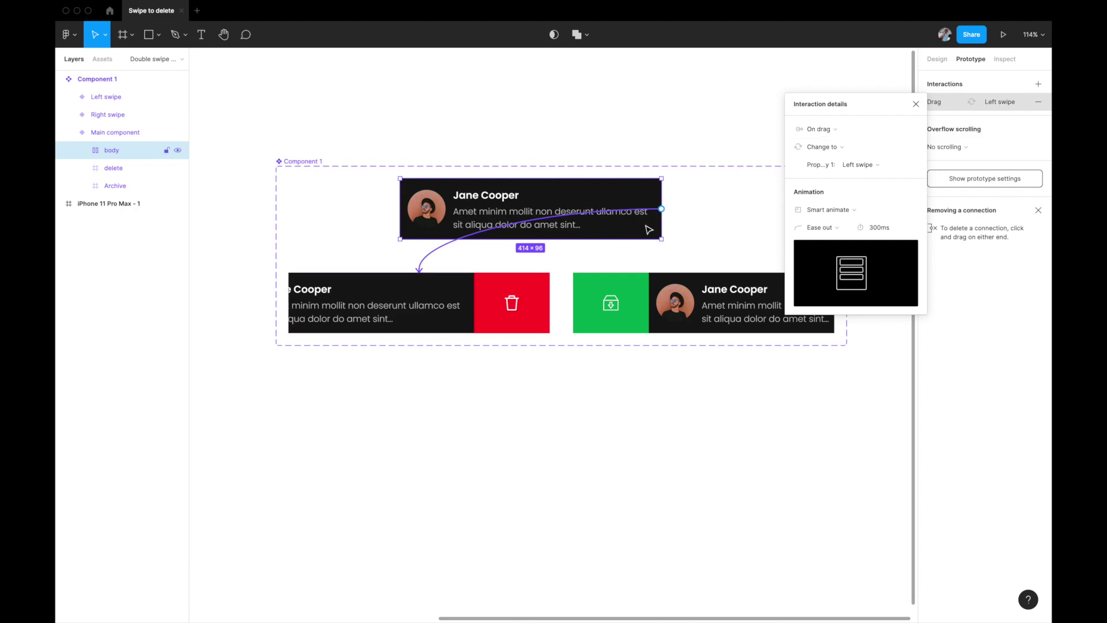
Link the Left swipe variant back to Main component
scroll(648, 229, right, 2)
click(315, 280)
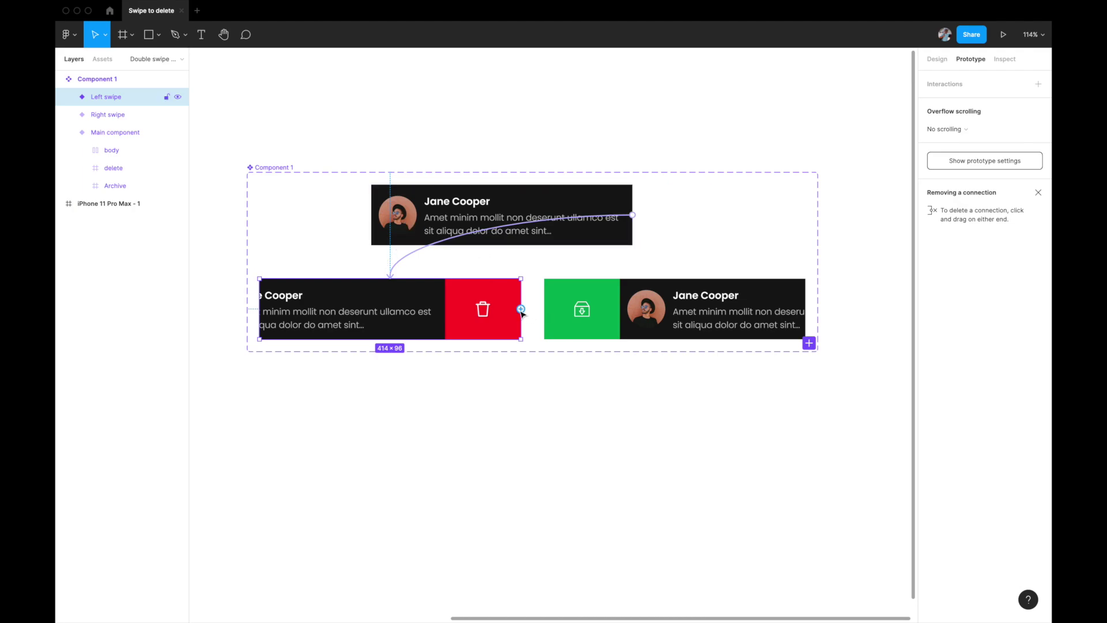
drag(521, 310, 537, 245)
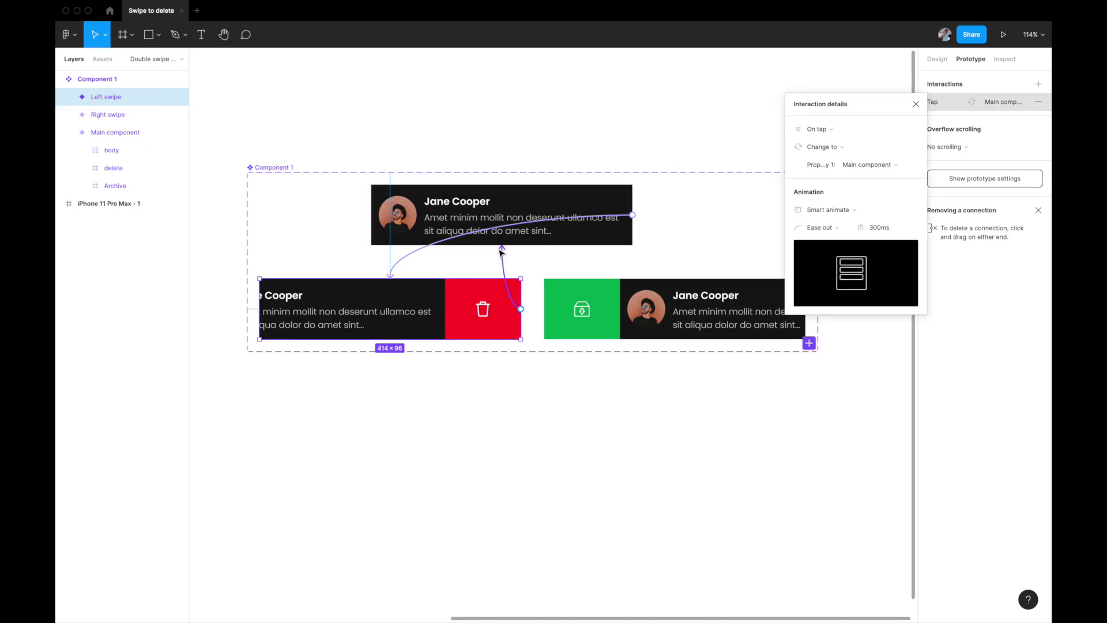
Make Left swipe return to Main component After delay of 1000ms
click(825, 136)
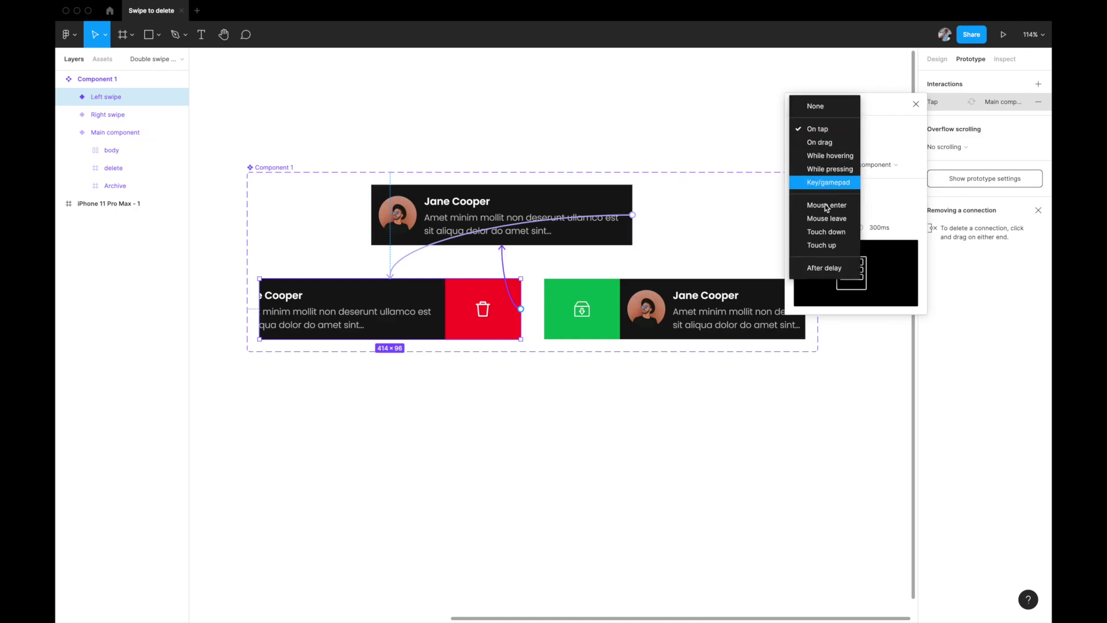
click(822, 266)
click(895, 132)
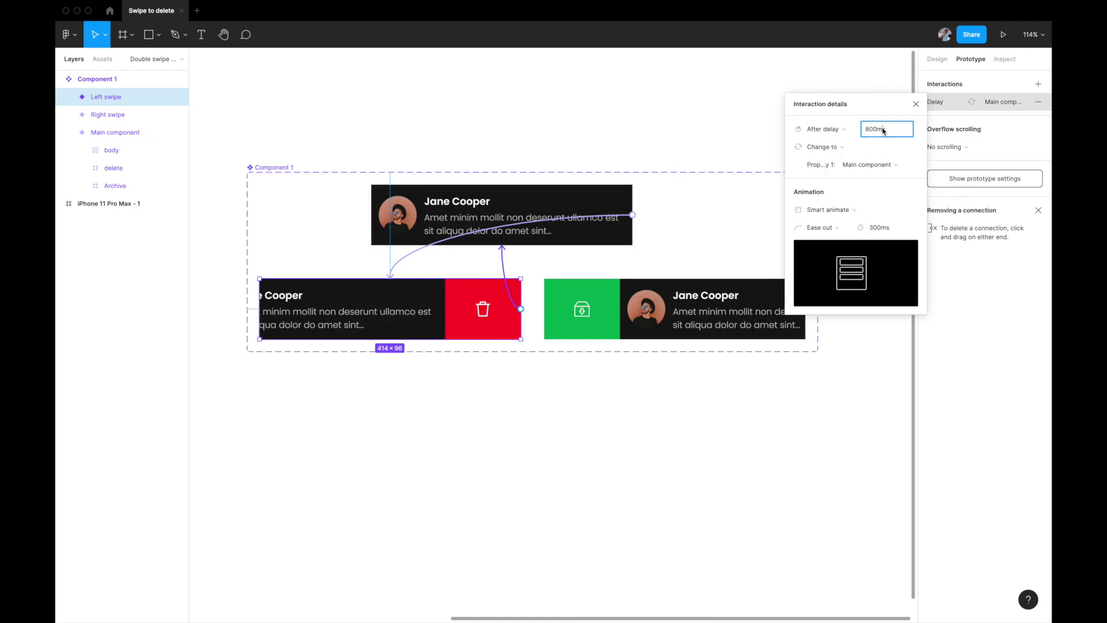
text(10)
key(Return)
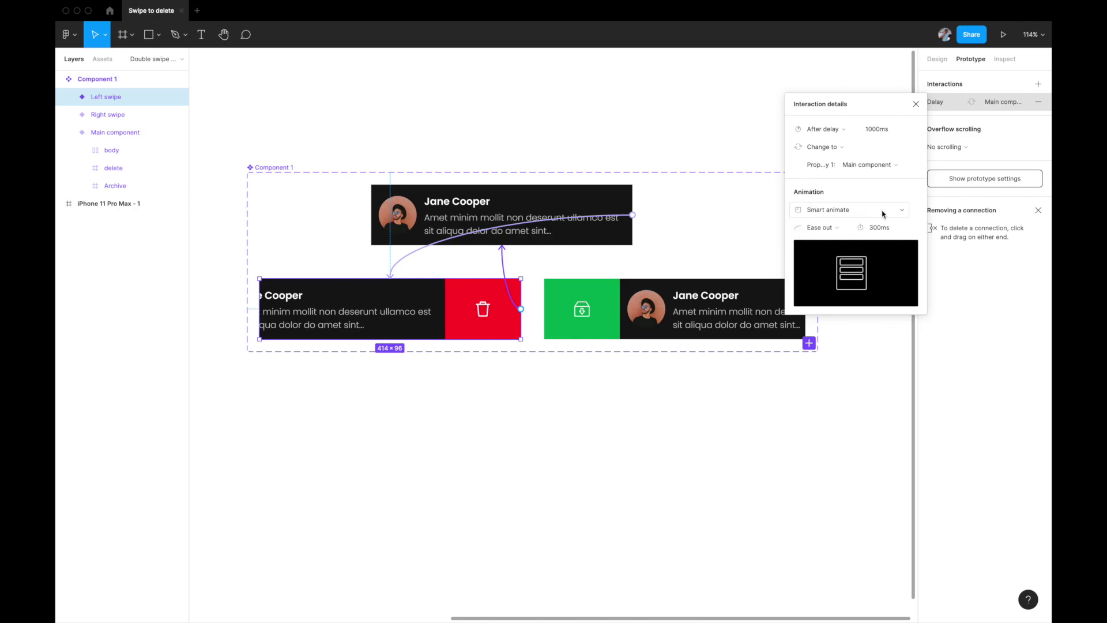
click(916, 104)
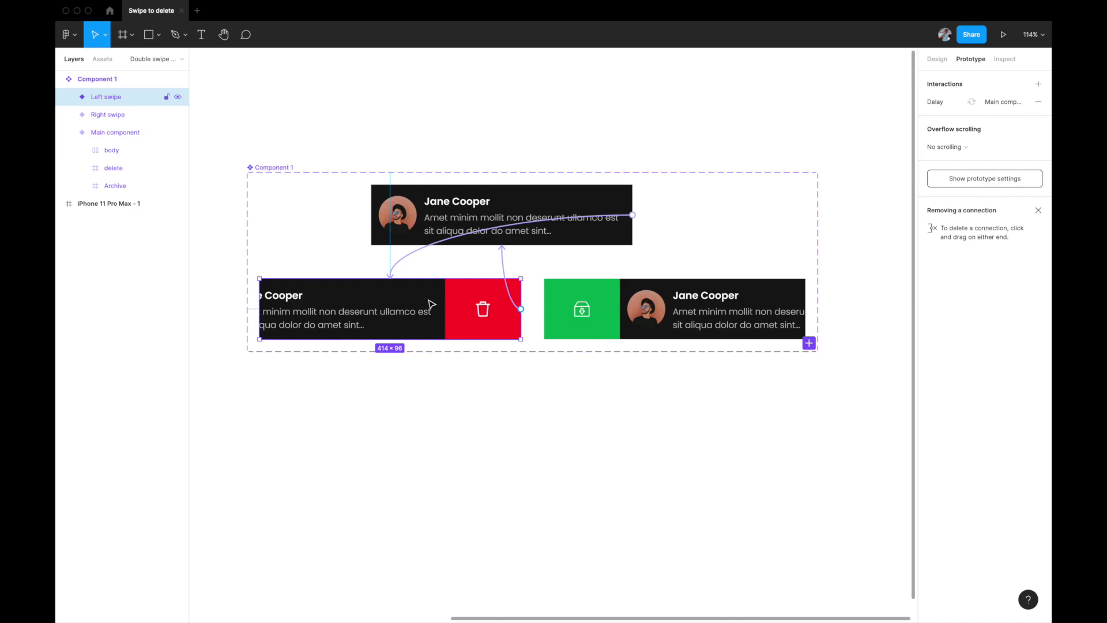
Connect the main card's body to the Right swipe variant
scroll(430, 304, right, 2)
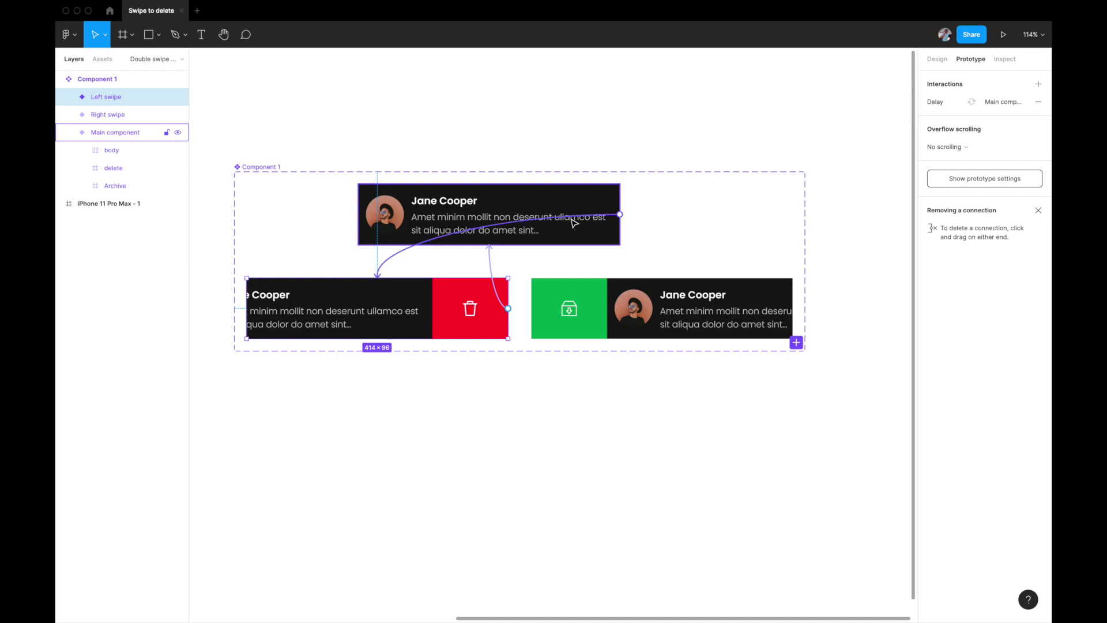
scroll(605, 202, up, 3)
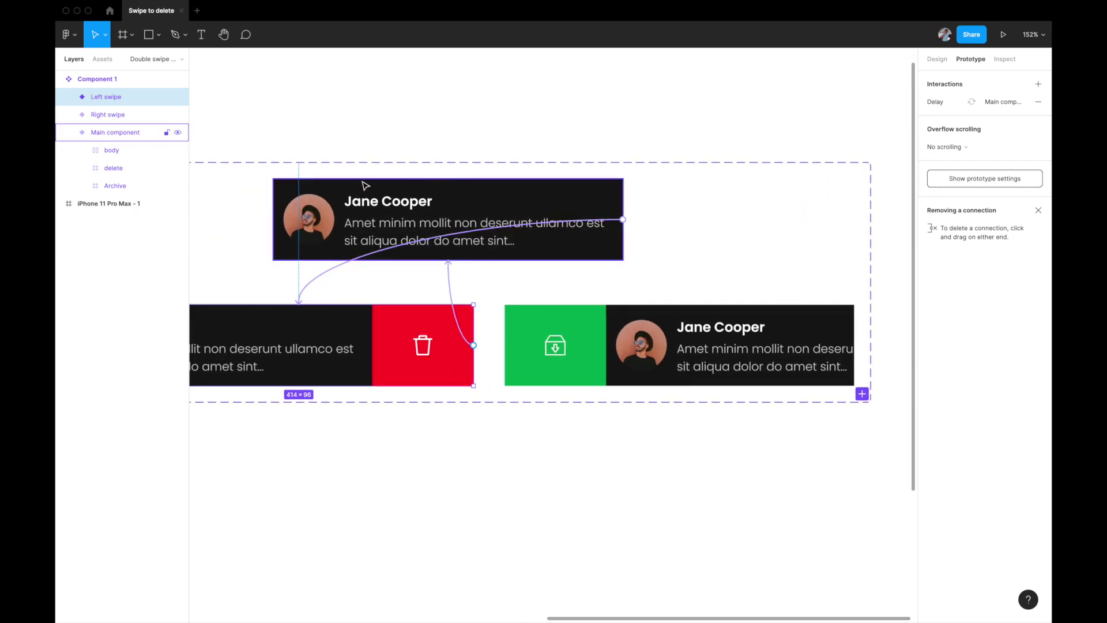
click(352, 192)
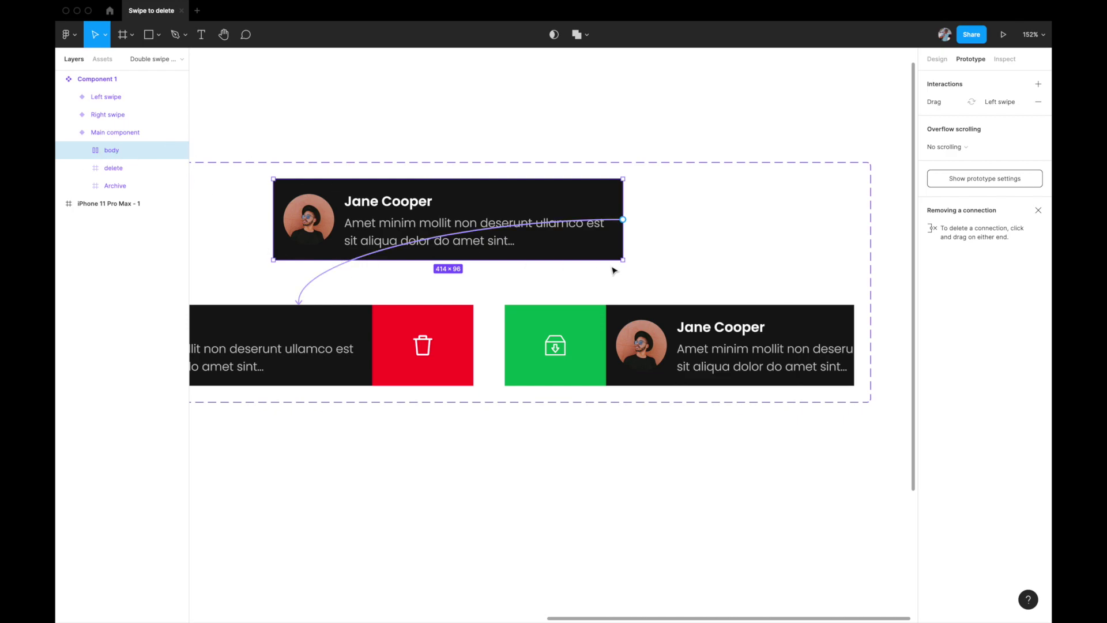
scroll(614, 201, up, 5)
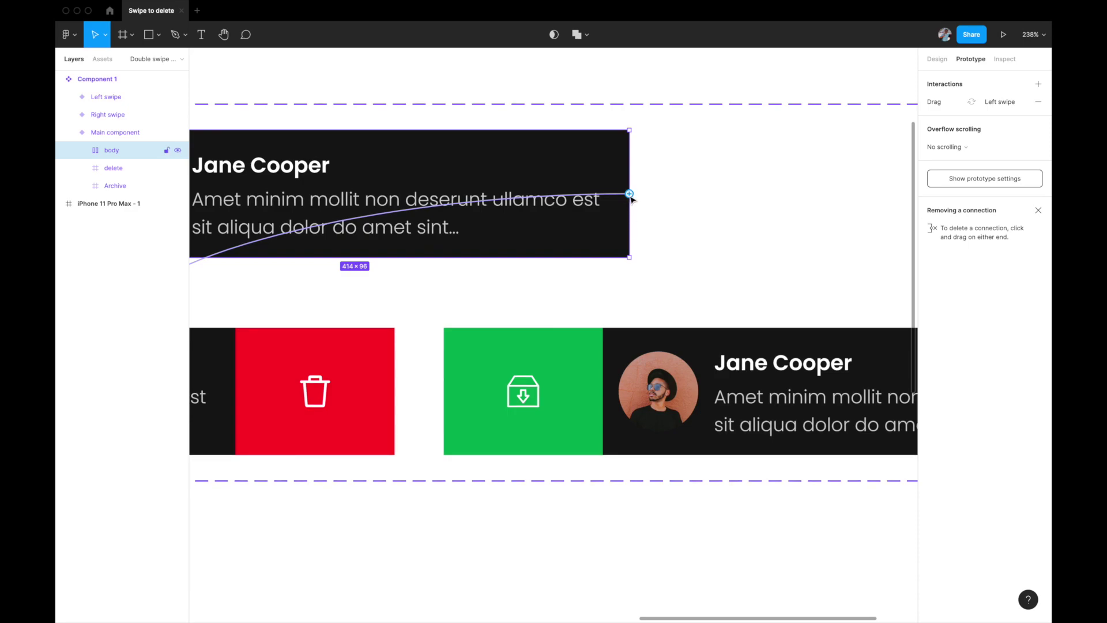
scroll(632, 198, down, 3)
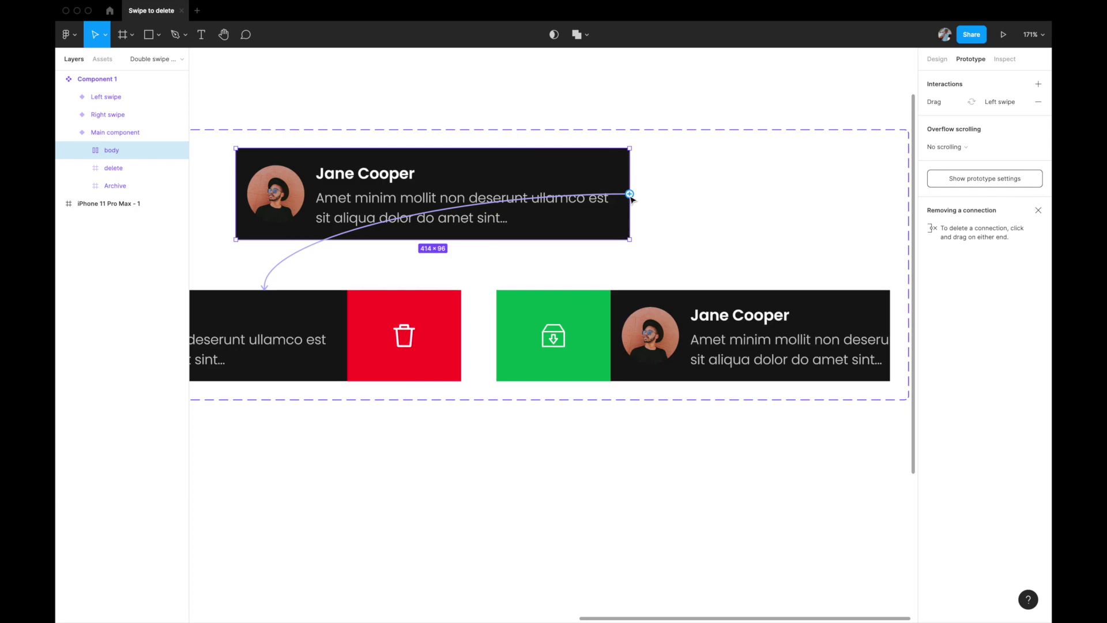
drag(631, 196, 661, 297)
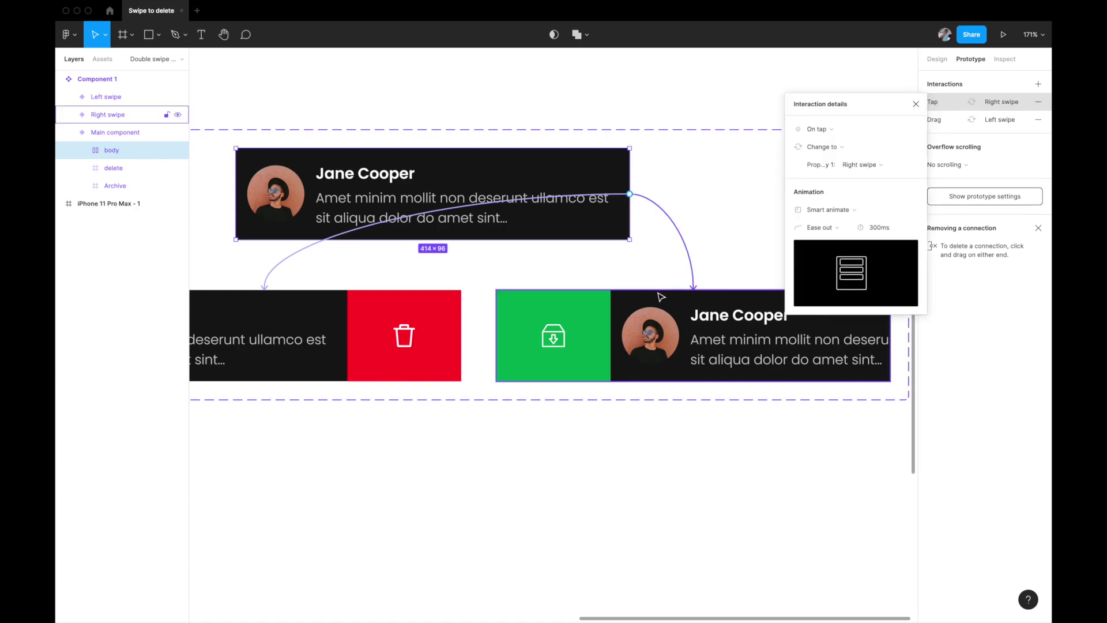
Set the Right swipe interaction to trigger On drag, then select the Right swipe variant
click(829, 132)
click(824, 141)
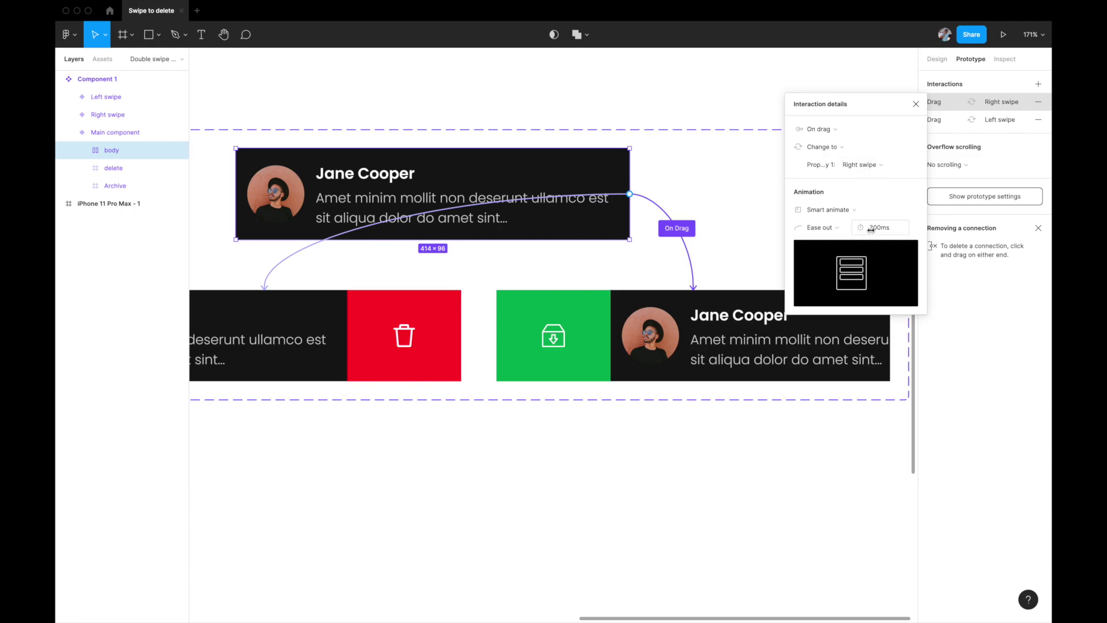
click(916, 105)
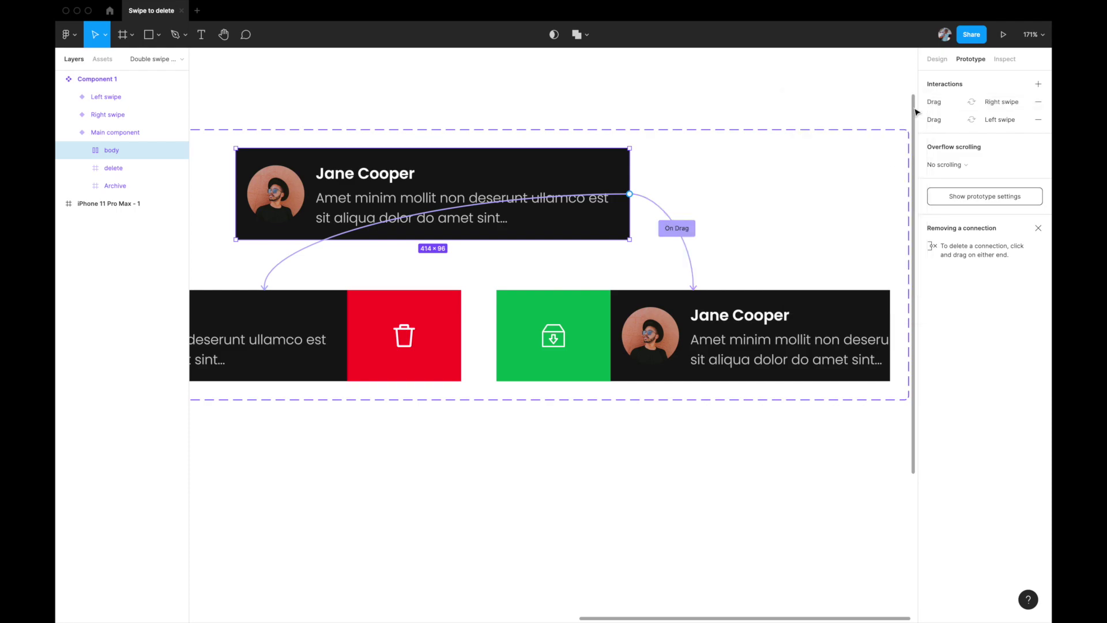
click(594, 290)
scroll(657, 309, down, 3)
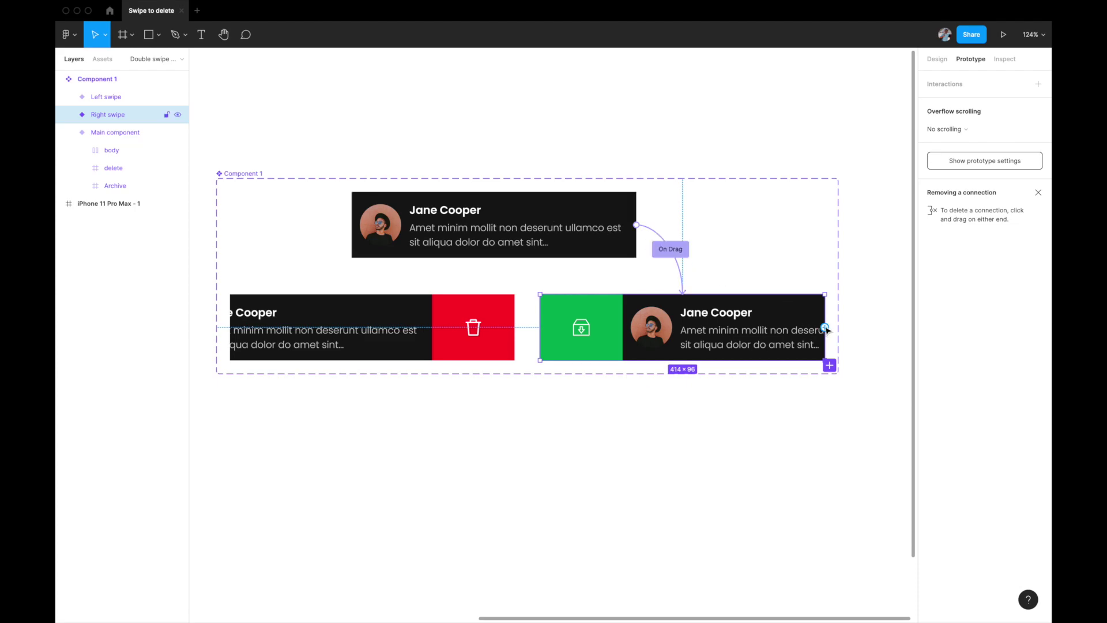
Link Right swipe back to Main component, triggered After delay of 1000ms
drag(824, 327, 594, 254)
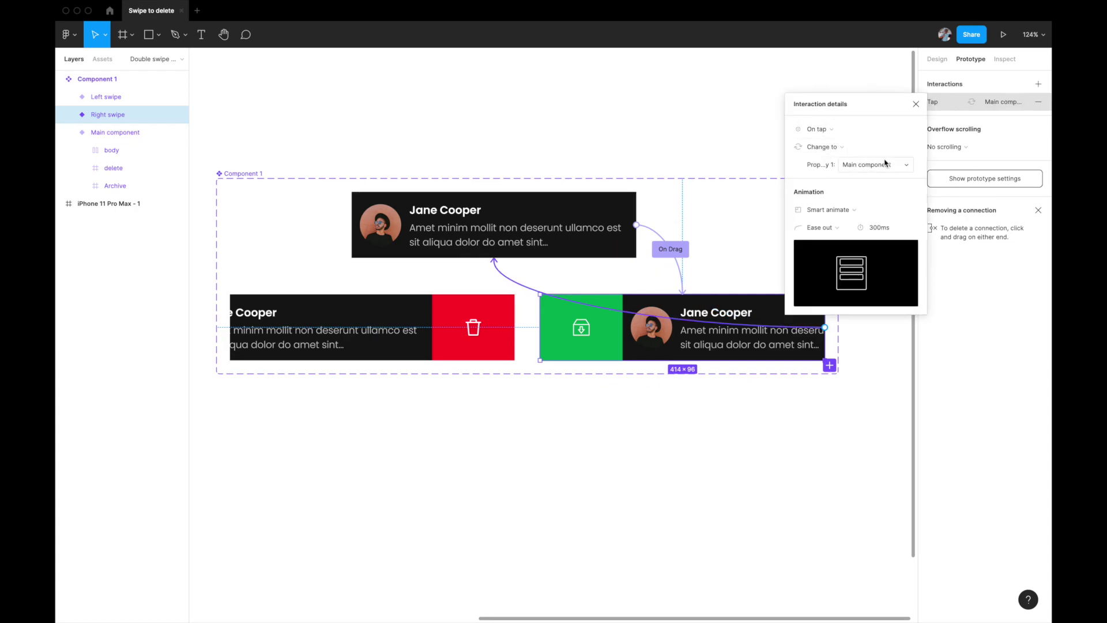
click(816, 129)
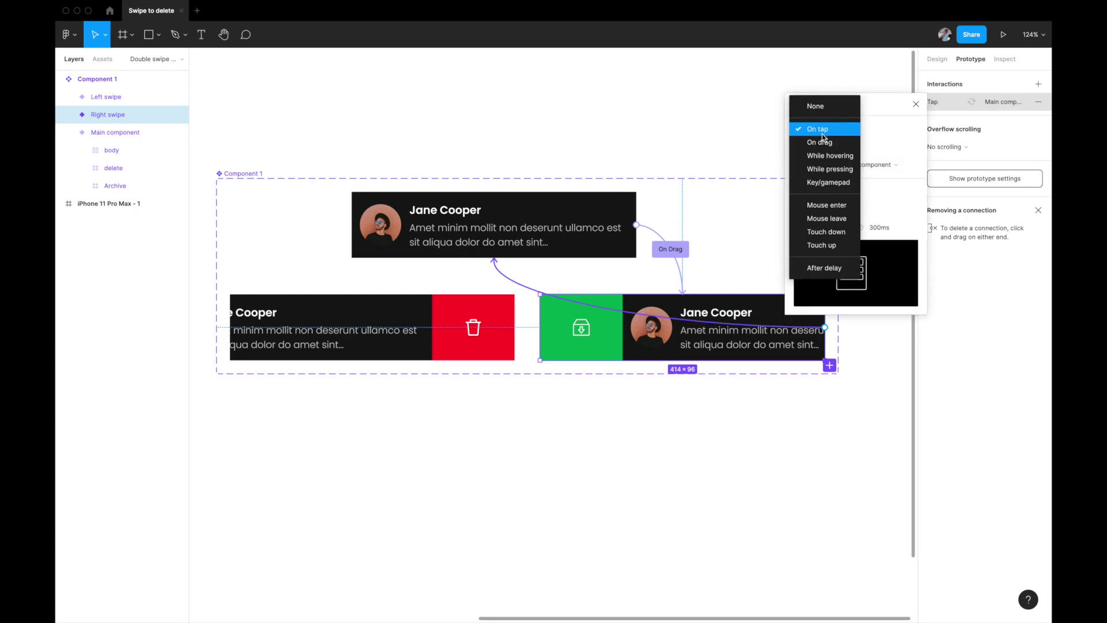
click(823, 266)
click(874, 137)
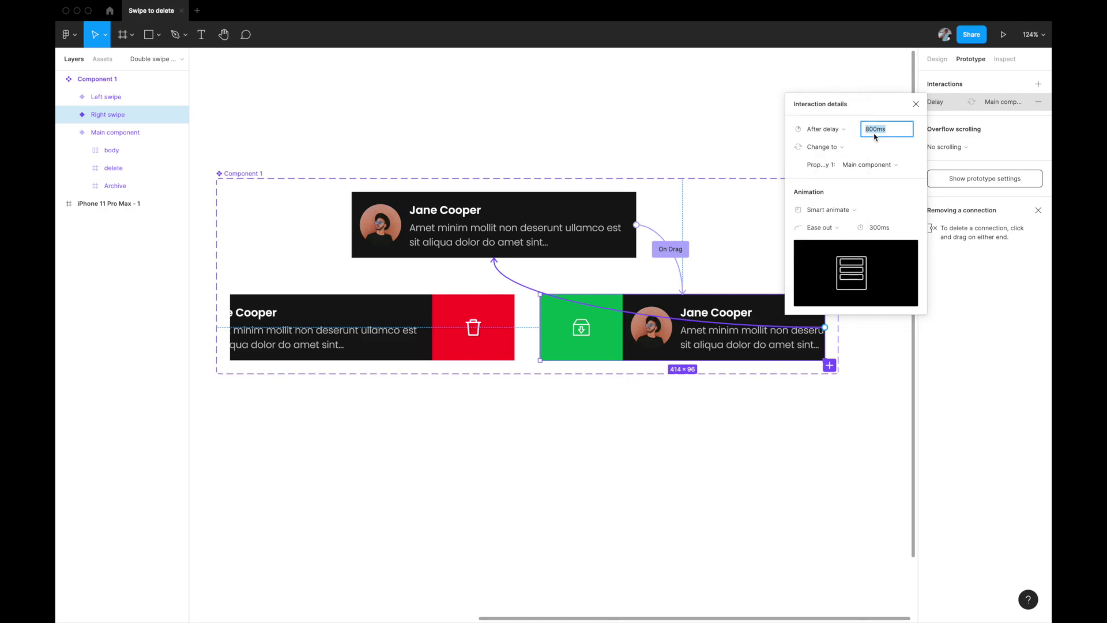
text(1000)
key(Return)
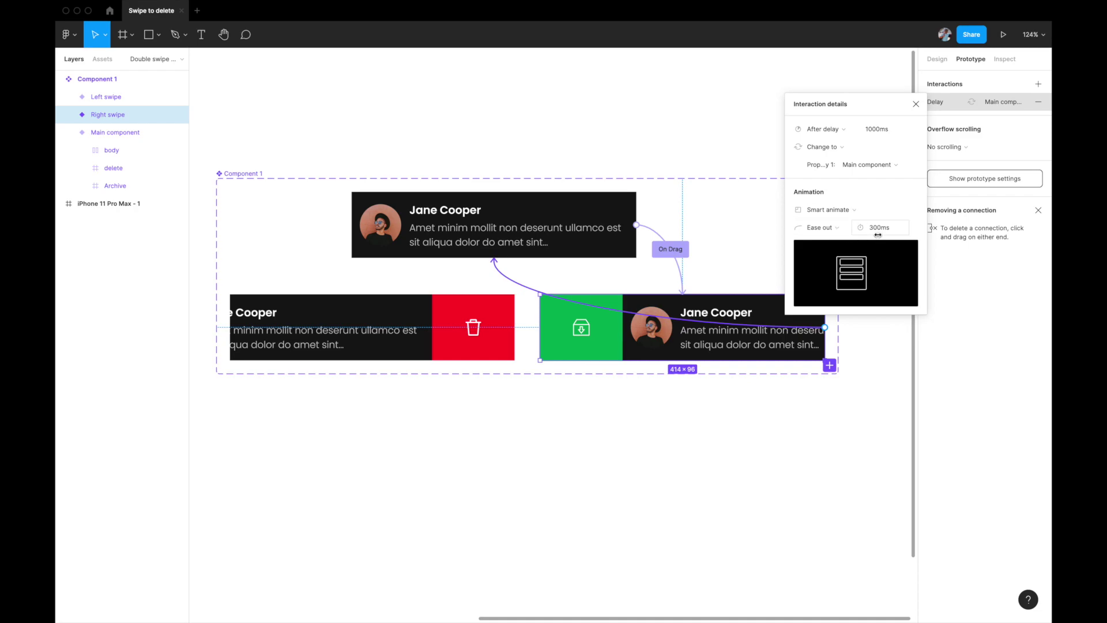
click(916, 104)
click(736, 121)
scroll(738, 123, down, 3)
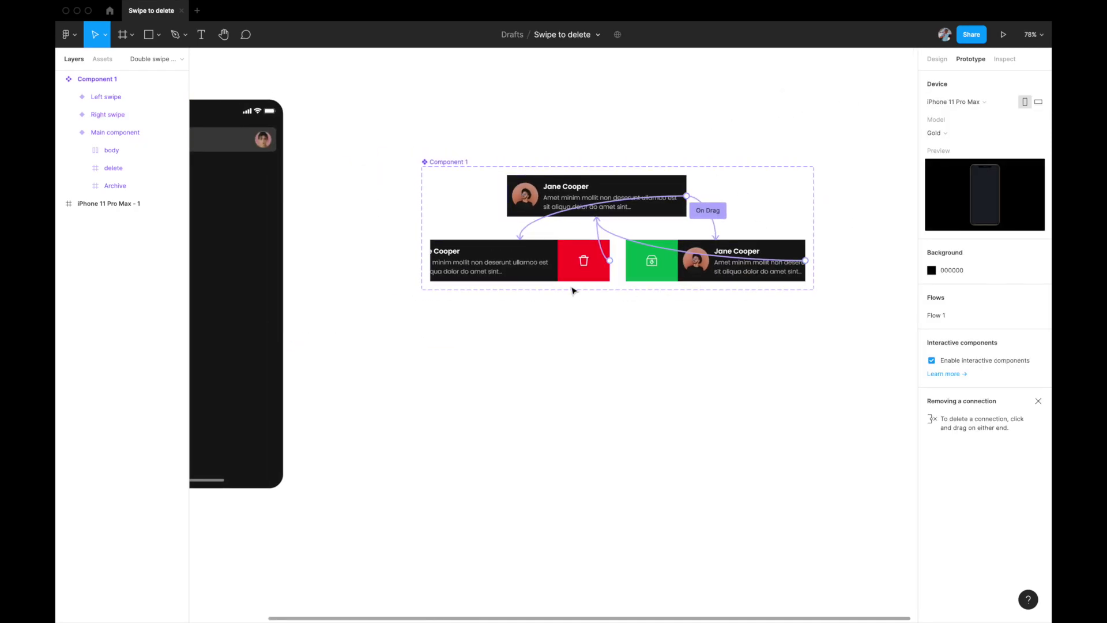
Drag a Component 1 instance from Assets into the iPhone 11 Pro Max frame
scroll(574, 290, left, 2)
scroll(573, 290, up, 1)
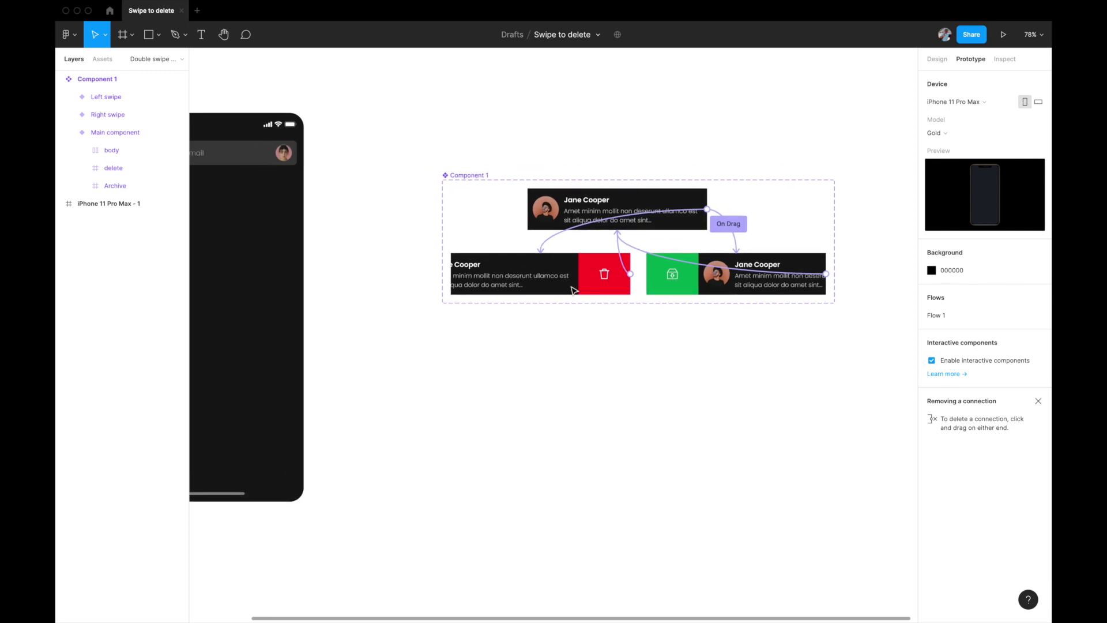
scroll(574, 290, down, 3)
scroll(571, 289, left, 2)
scroll(571, 289, up, 1)
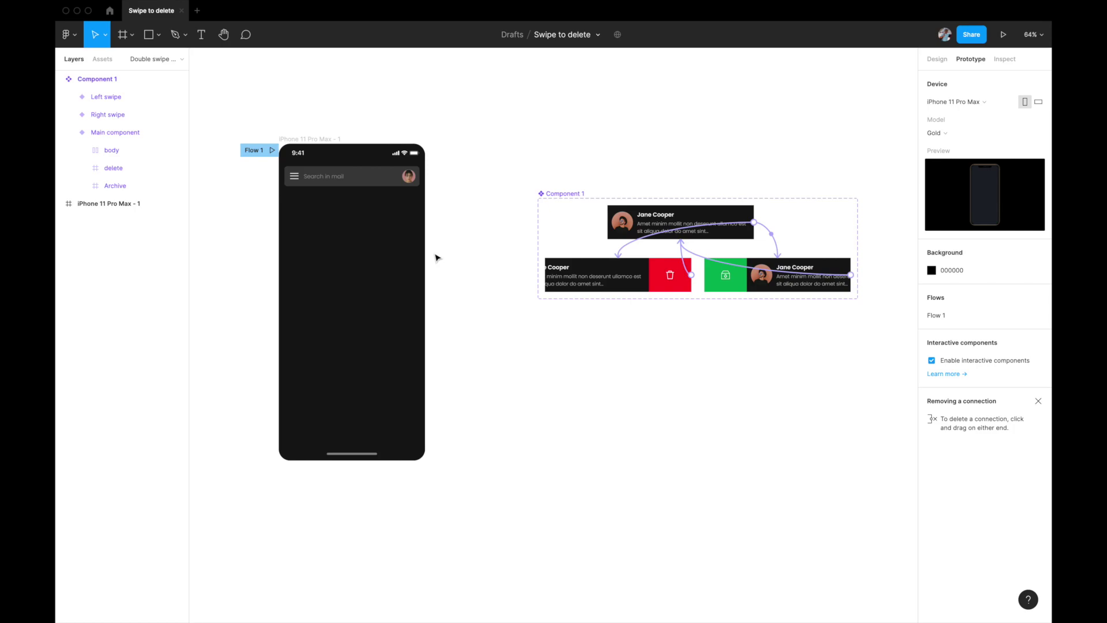
click(104, 61)
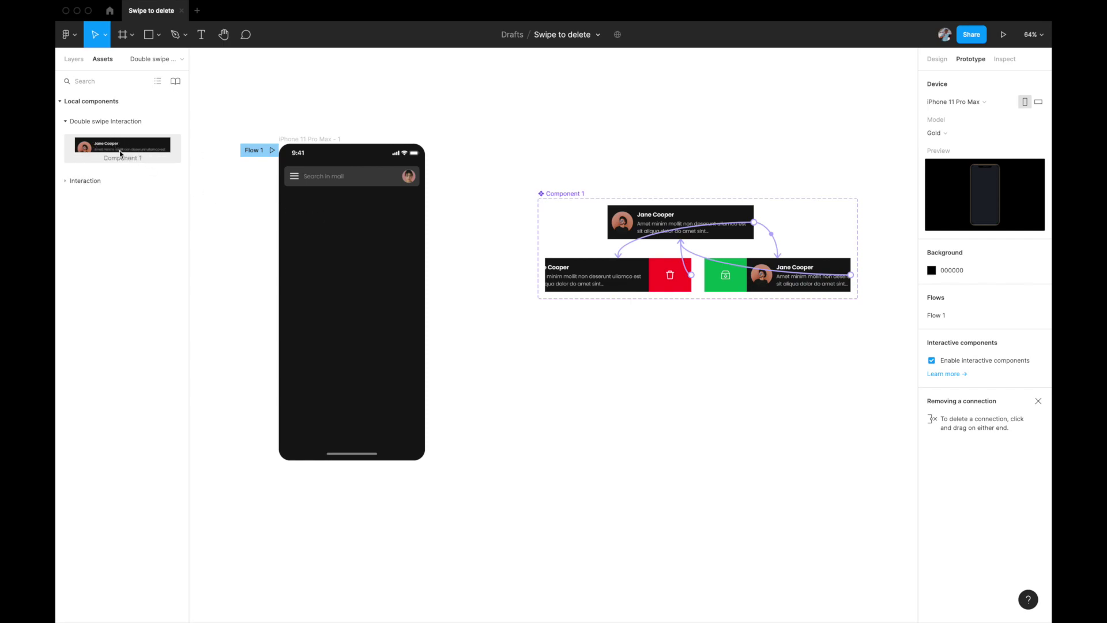
drag(113, 147, 327, 229)
Align the instance to X 0 just below the search bar, then select the iPhone frame
scroll(327, 230, up, 5)
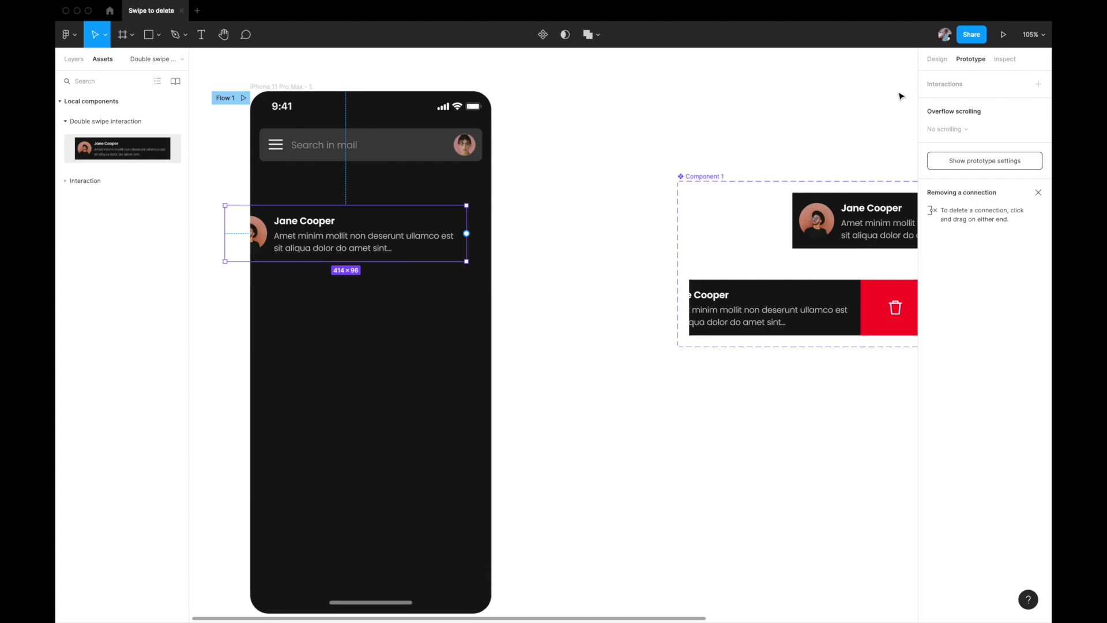
click(937, 58)
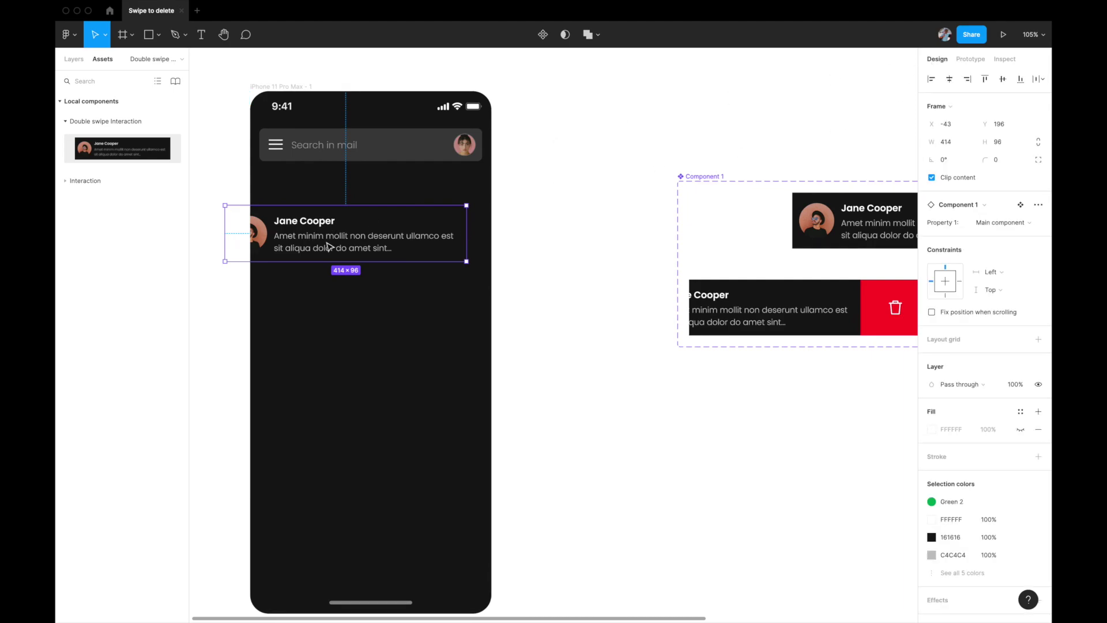
click(949, 79)
drag(423, 240, 424, 209)
click(562, 209)
scroll(562, 210, left, 2)
scroll(563, 209, down, 1)
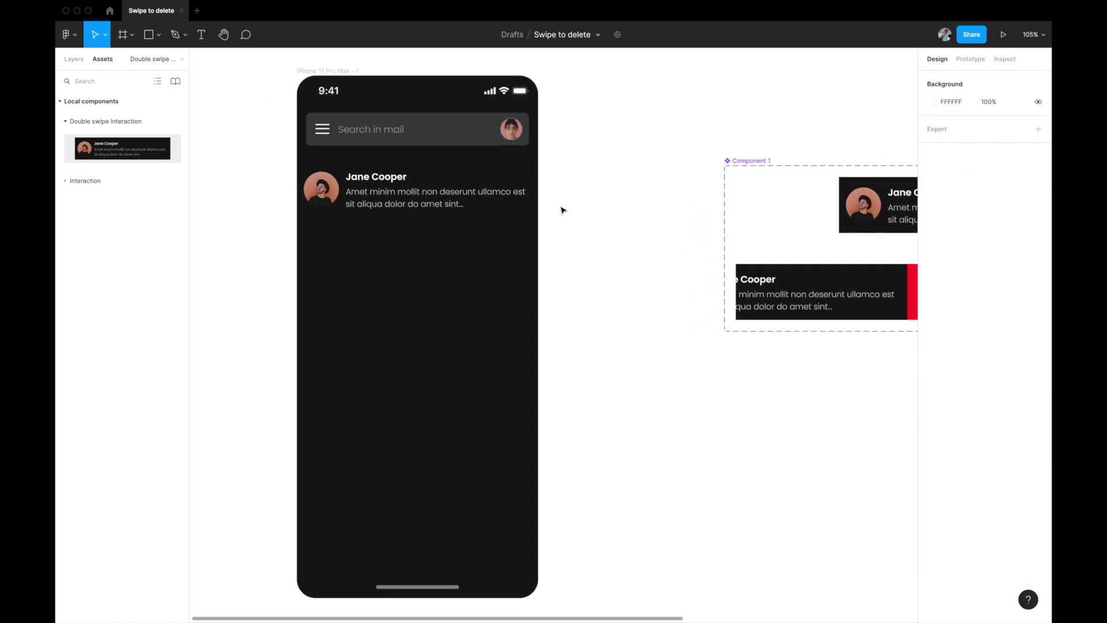
click(448, 194)
click(305, 66)
click(314, 70)
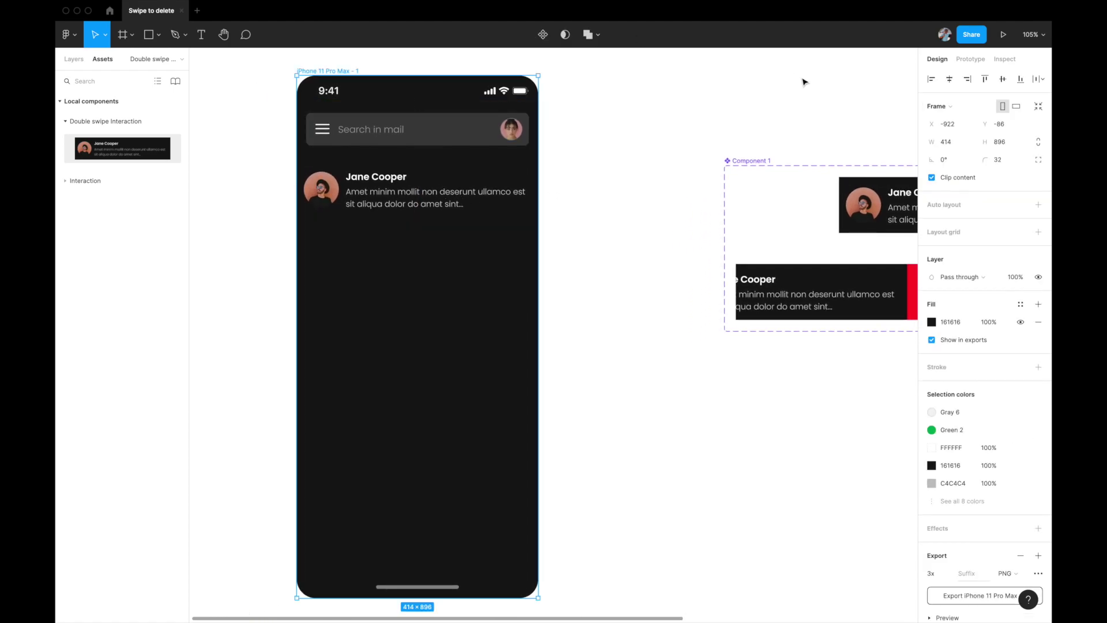
Present the prototype and swipe the mail row left and right to test the reveals and auto-return
click(1003, 34)
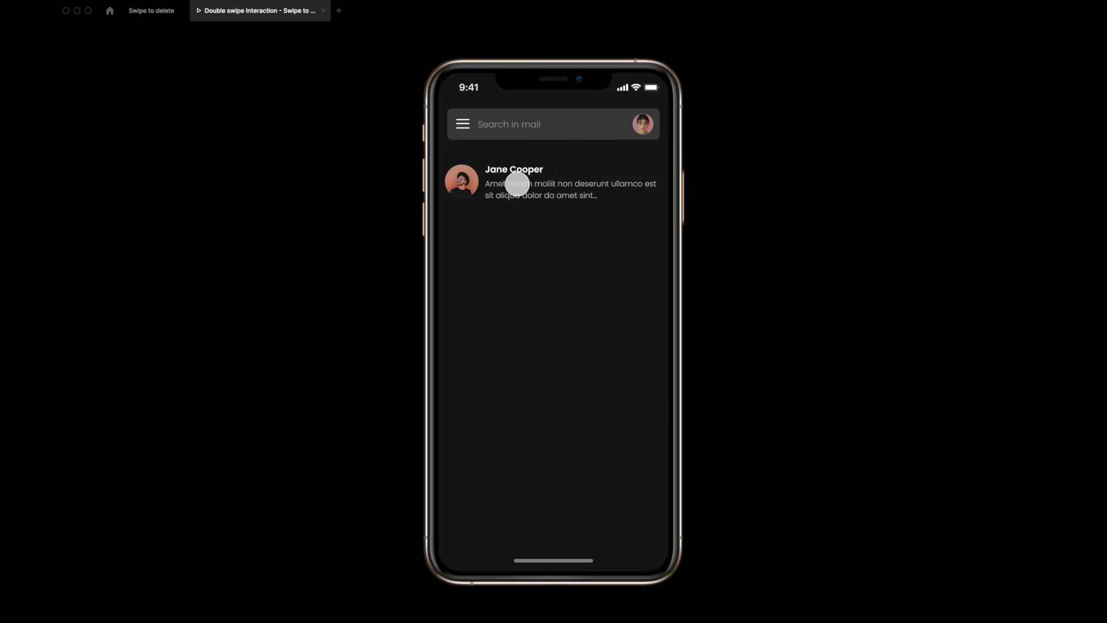
drag(579, 189, 504, 189)
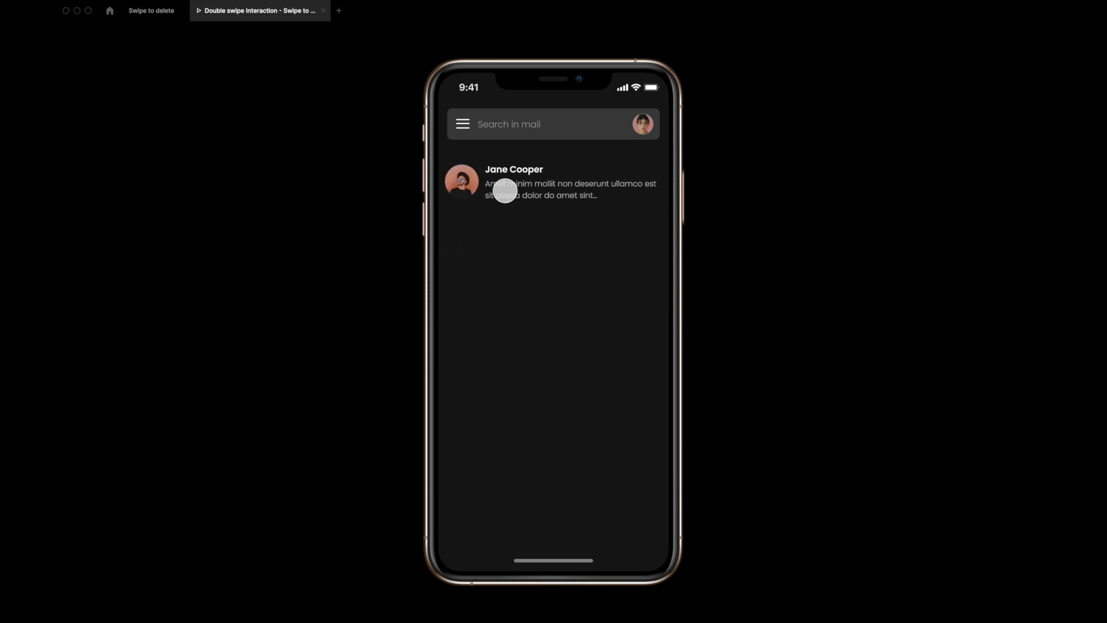
drag(526, 183, 627, 188)
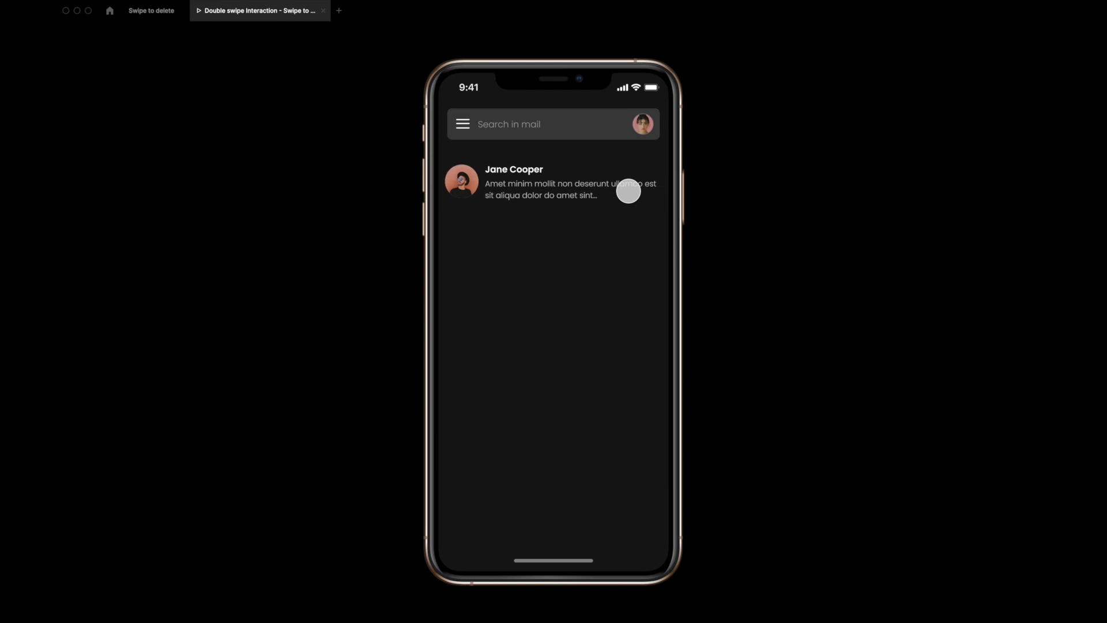
drag(627, 185, 659, 178)
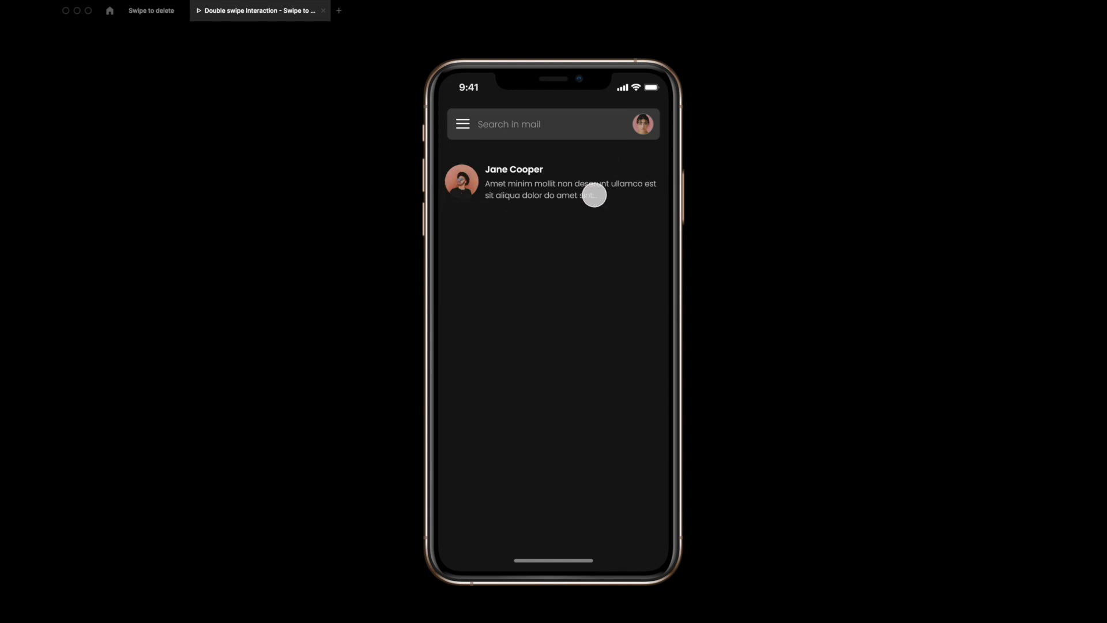
Back in the editor, duplicate the row instance with Alt-drag and Ctrl+D into four stacked rows
click(151, 11)
click(365, 206)
drag(378, 177, 378, 298)
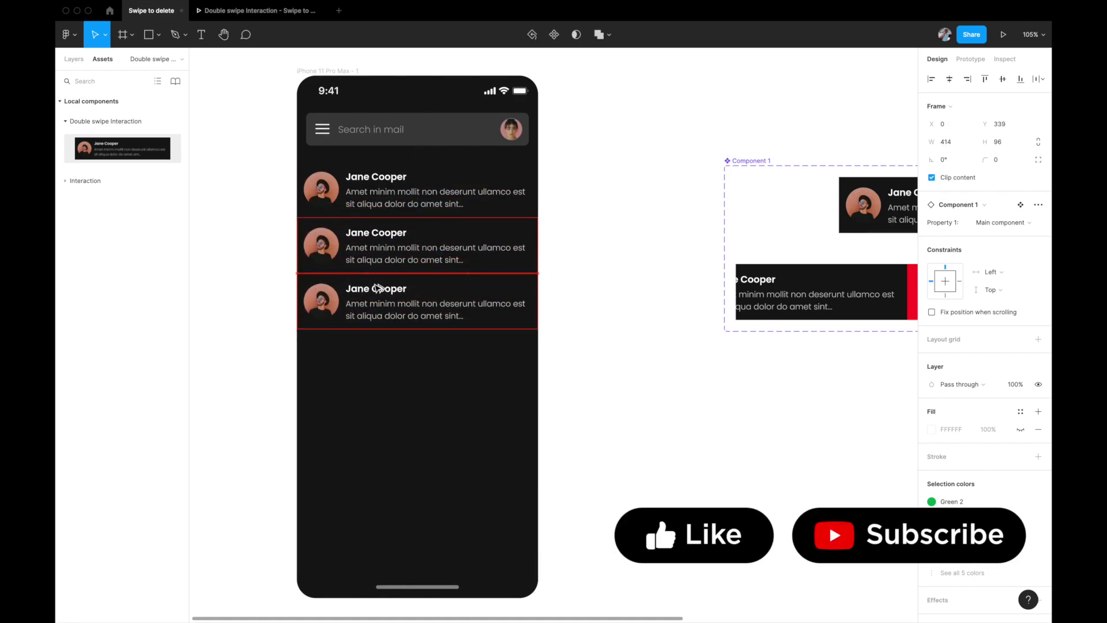
scroll(383, 303, down, 5)
key(ctrl+d)
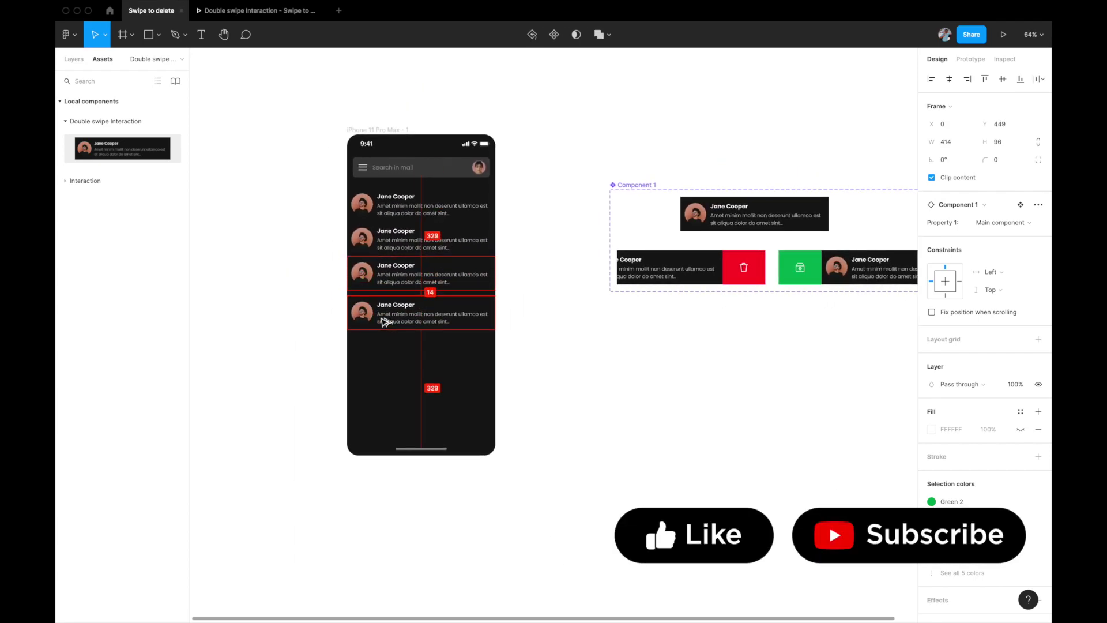
scroll(383, 317, up, 3)
Add more row copies below until seven list items fill the inbox, then clear the selection
drag(382, 316, 383, 373)
scroll(382, 373, down, 2)
scroll(382, 373, down, 3)
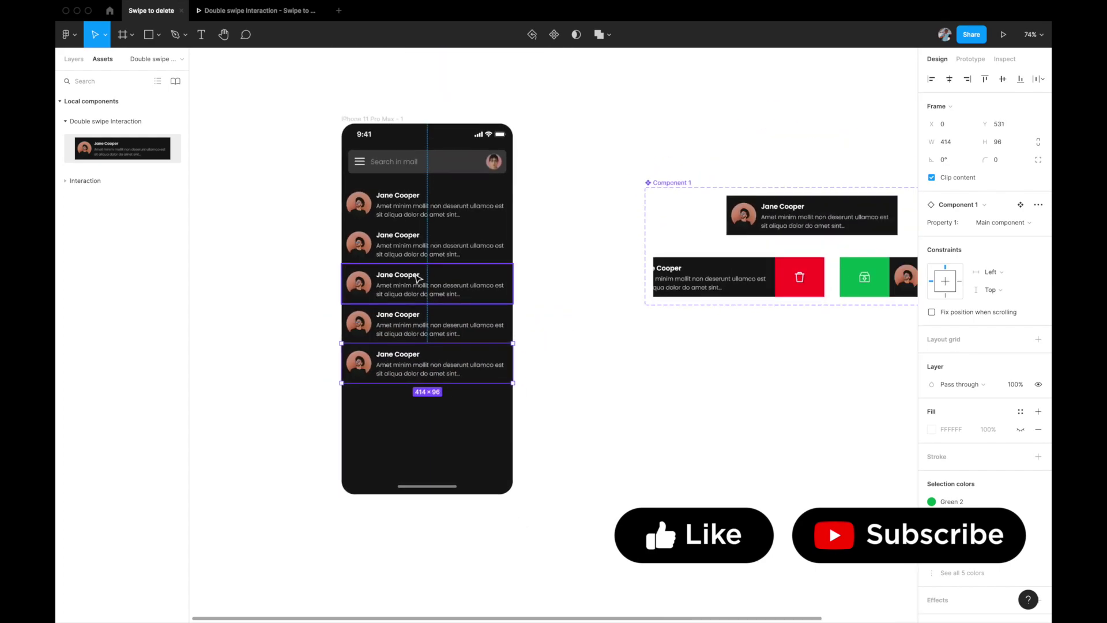
scroll(418, 278, right, 2)
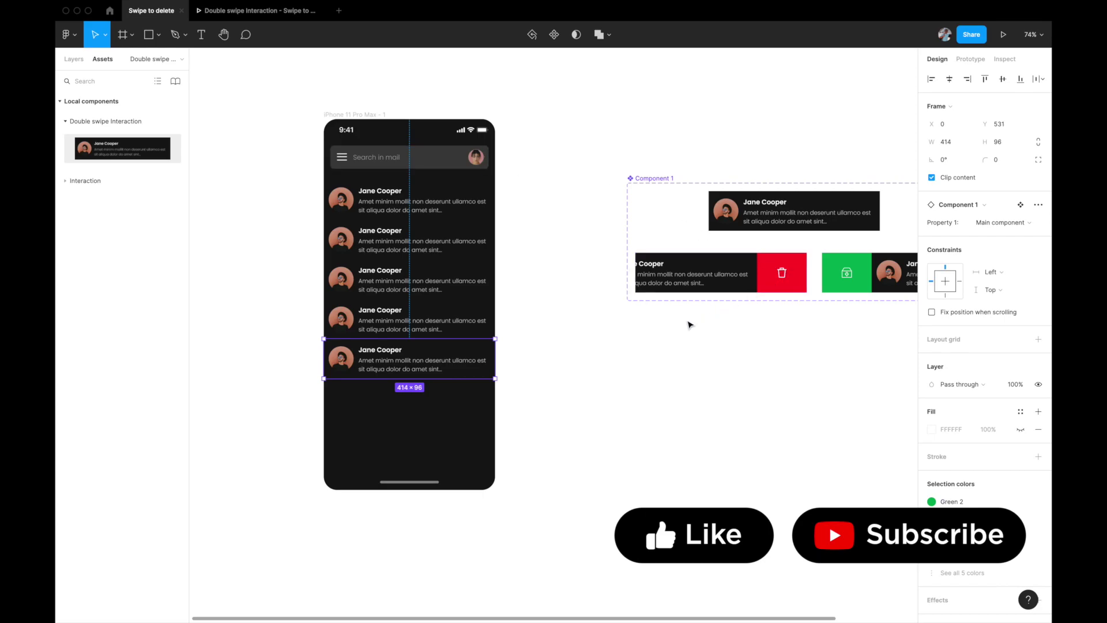
scroll(690, 325, left, 3)
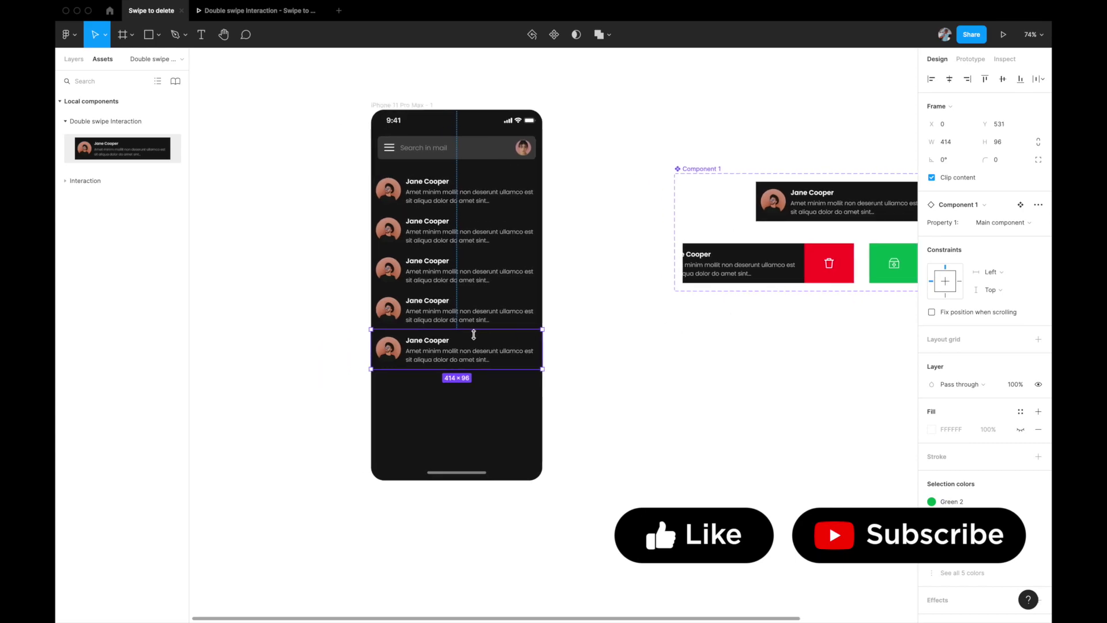
alt+drag(469, 354, 474, 431)
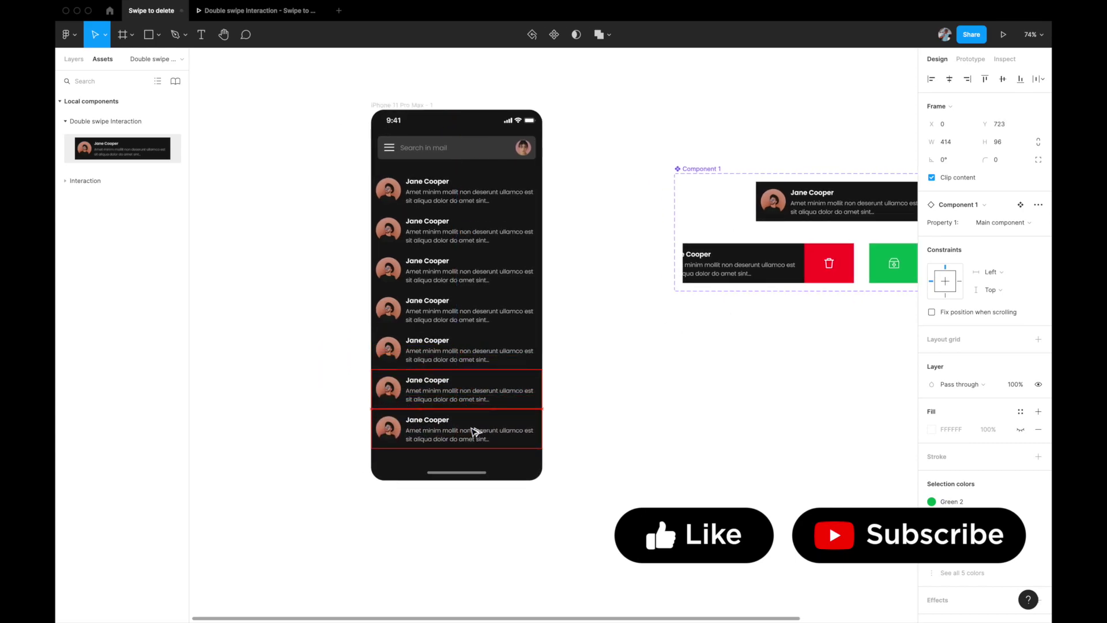
click(599, 393)
scroll(598, 392, right, 2)
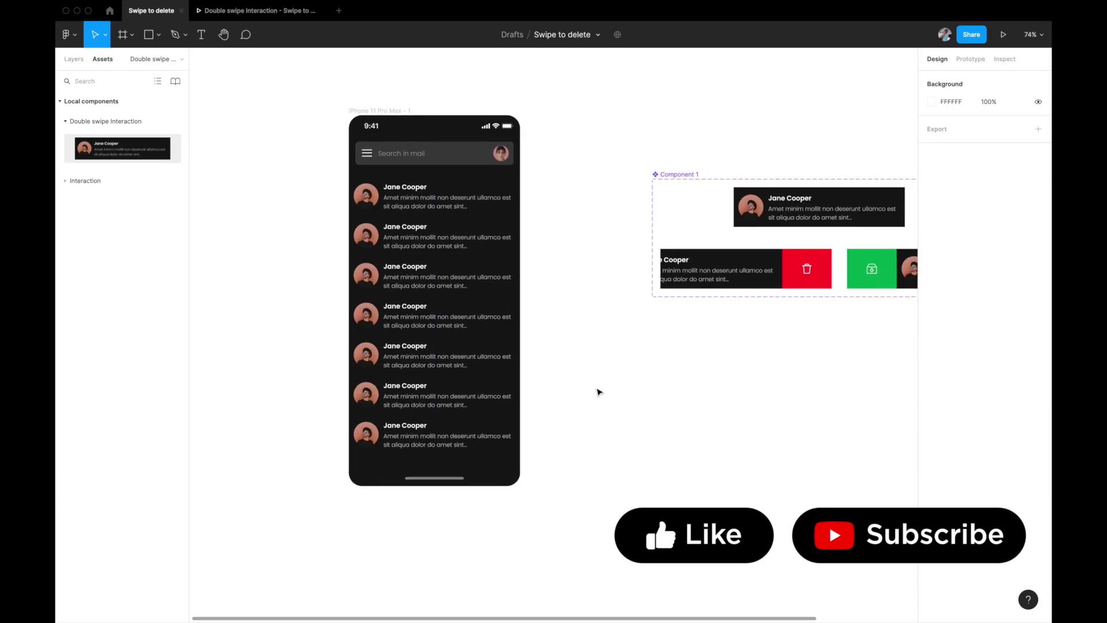
scroll(599, 392, right, 2)
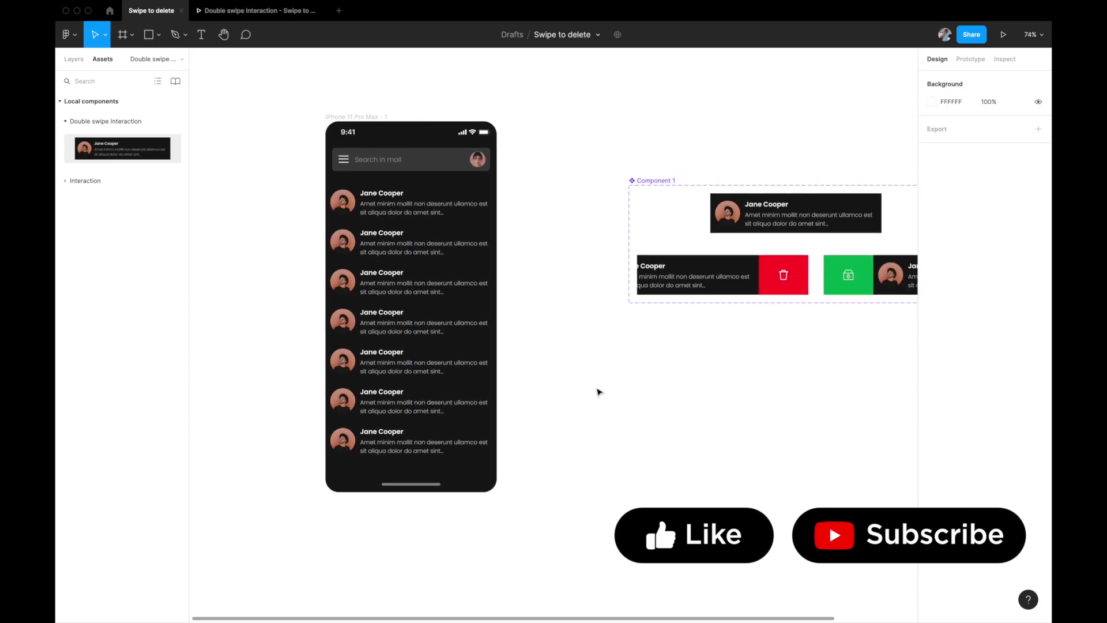
scroll(599, 392, right, 1)
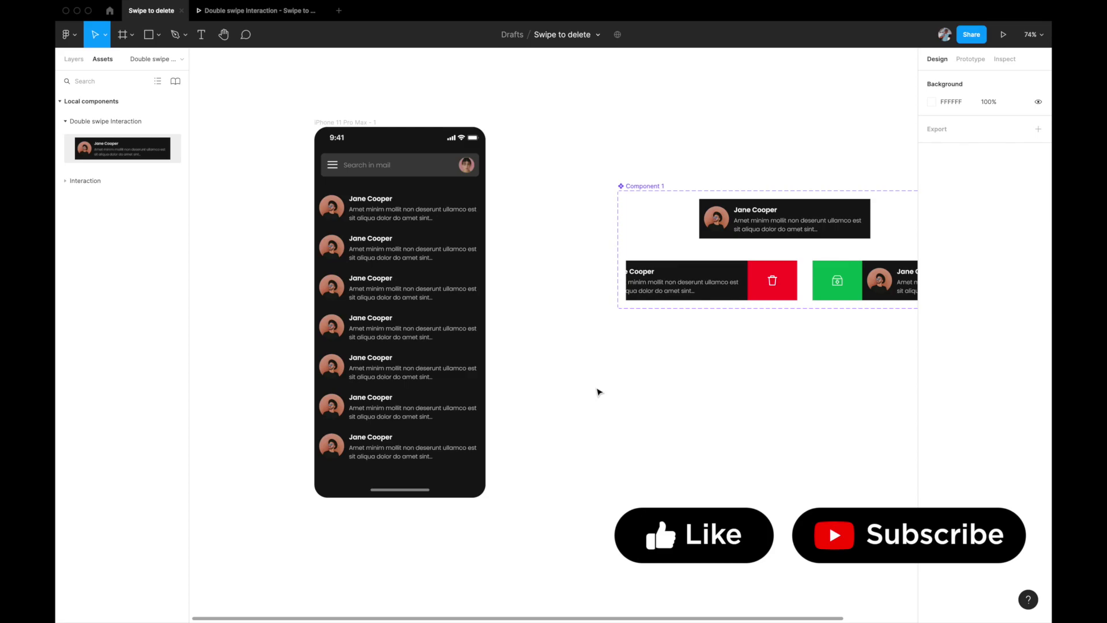